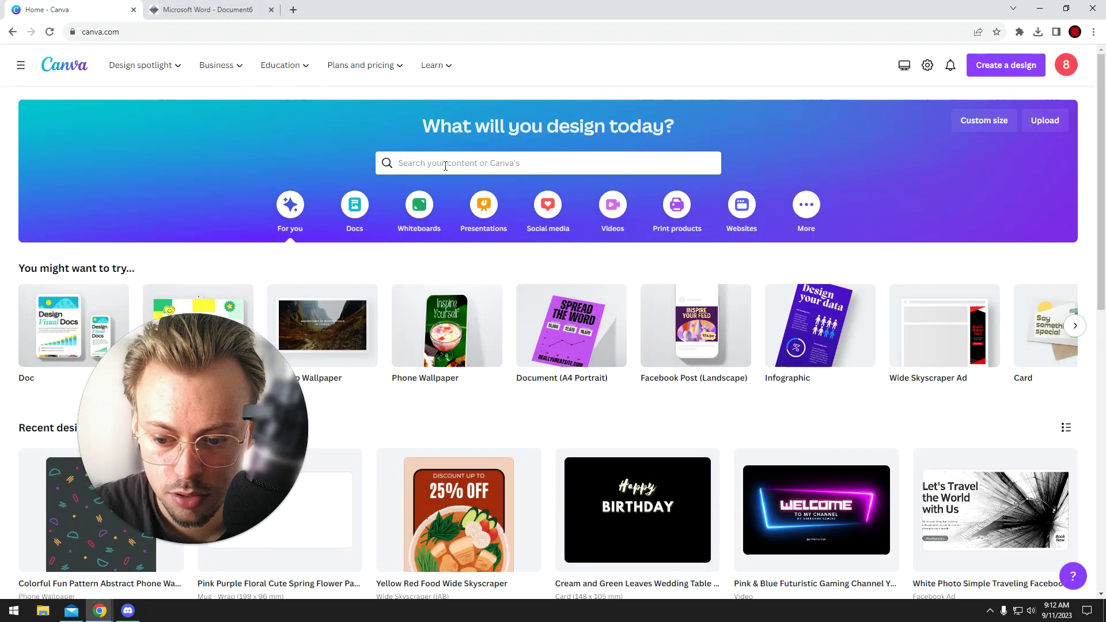
Step: Search the template library for "resume template"
{"action": "left_click", "coordinate": [445, 166]}
{"action": "left_click", "coordinate": [302, 154]}
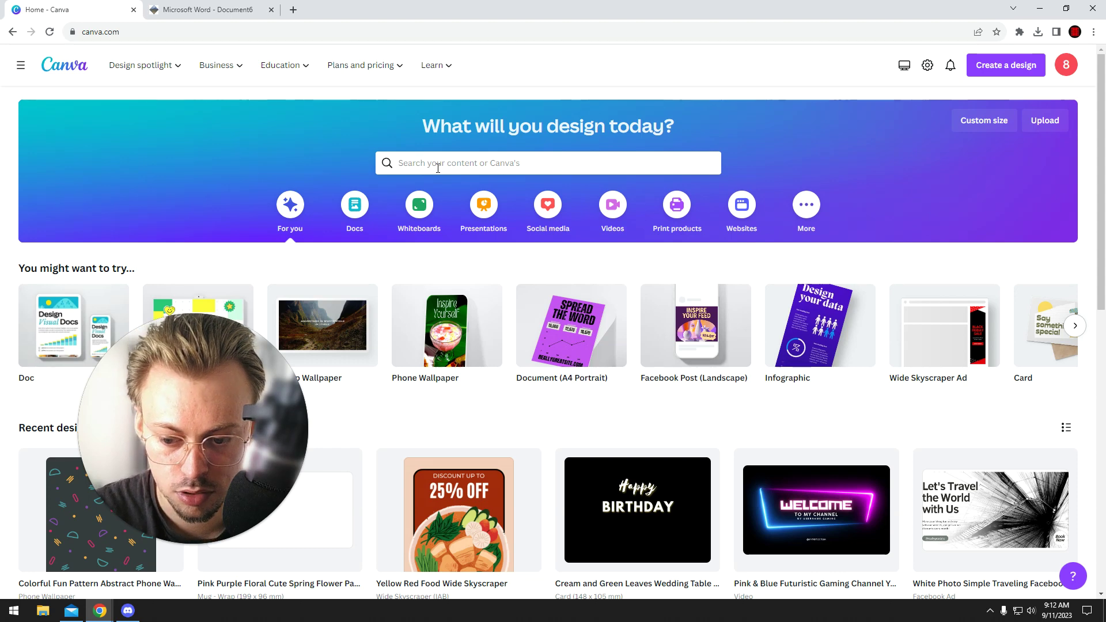
{"action": "left_click", "coordinate": [439, 168]}
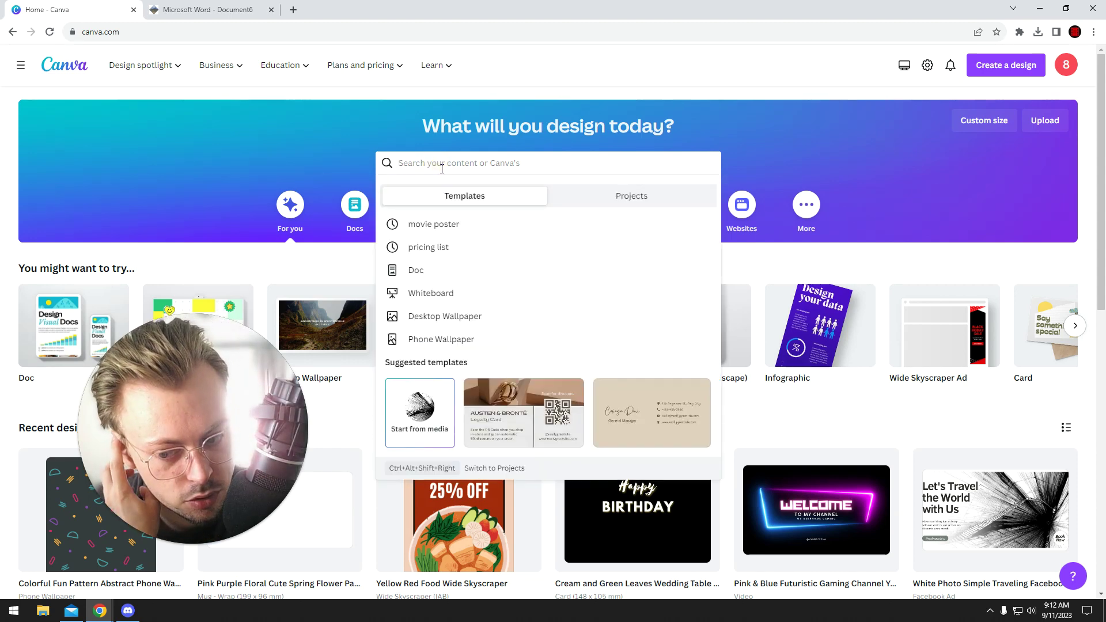
{"action": "type", "text": "resume templ"}
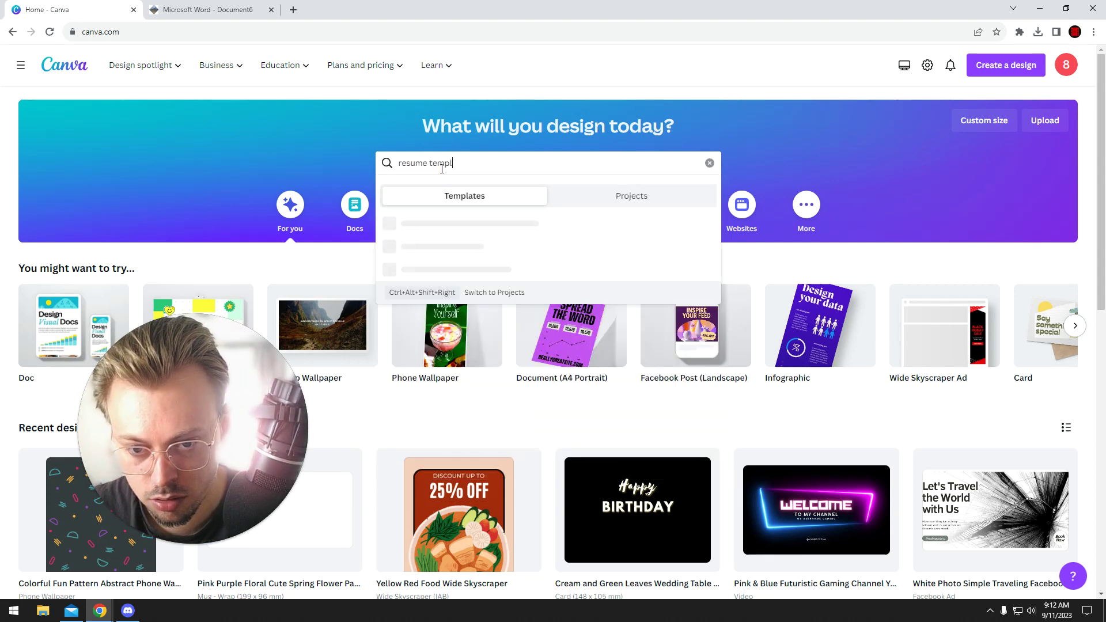
{"action": "type", "text": "ate"}
{"action": "key", "text": "Return"}
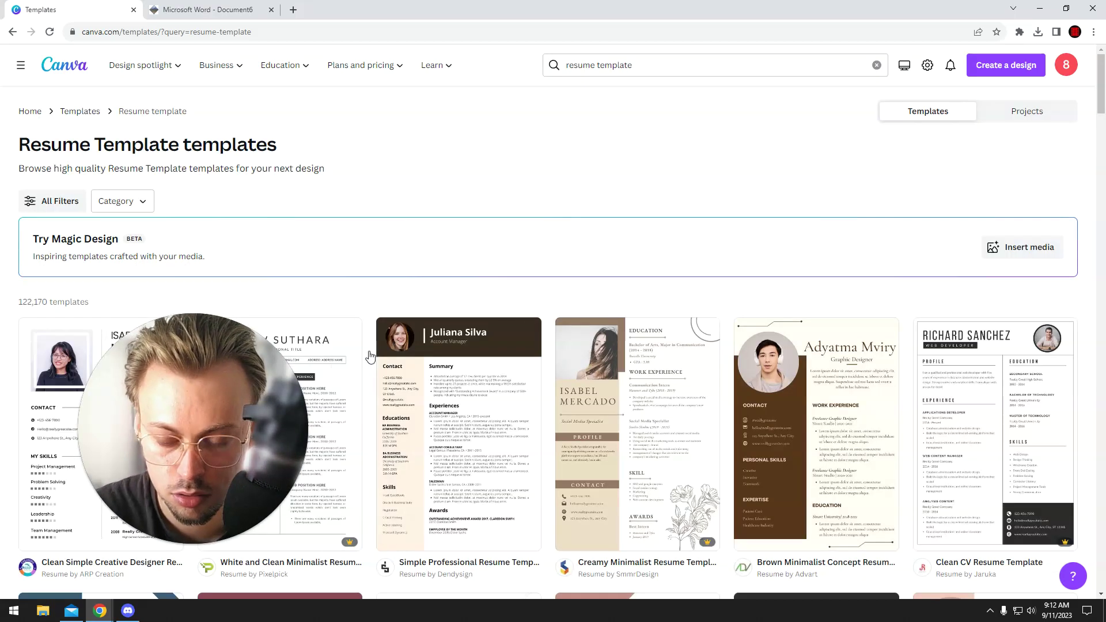
Step: Pick the Simple Professional Resume Template from the results and open it for customizing
{"action": "scroll", "coordinate": [368, 340], "scroll_direction": "down", "scroll_amount": 3}
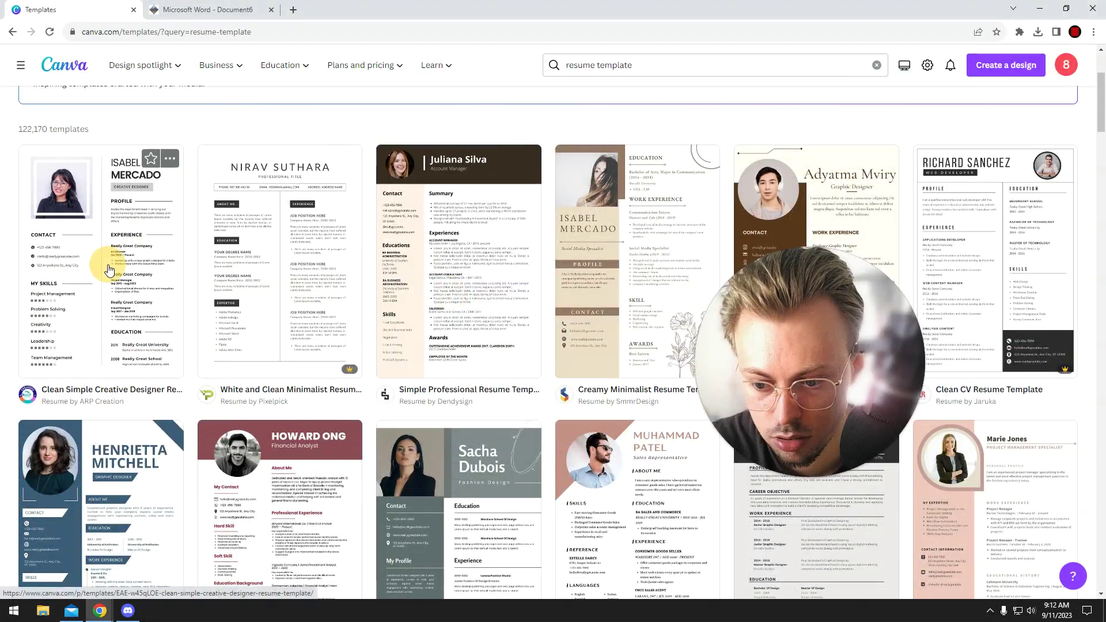
{"action": "left_click", "coordinate": [527, 233]}
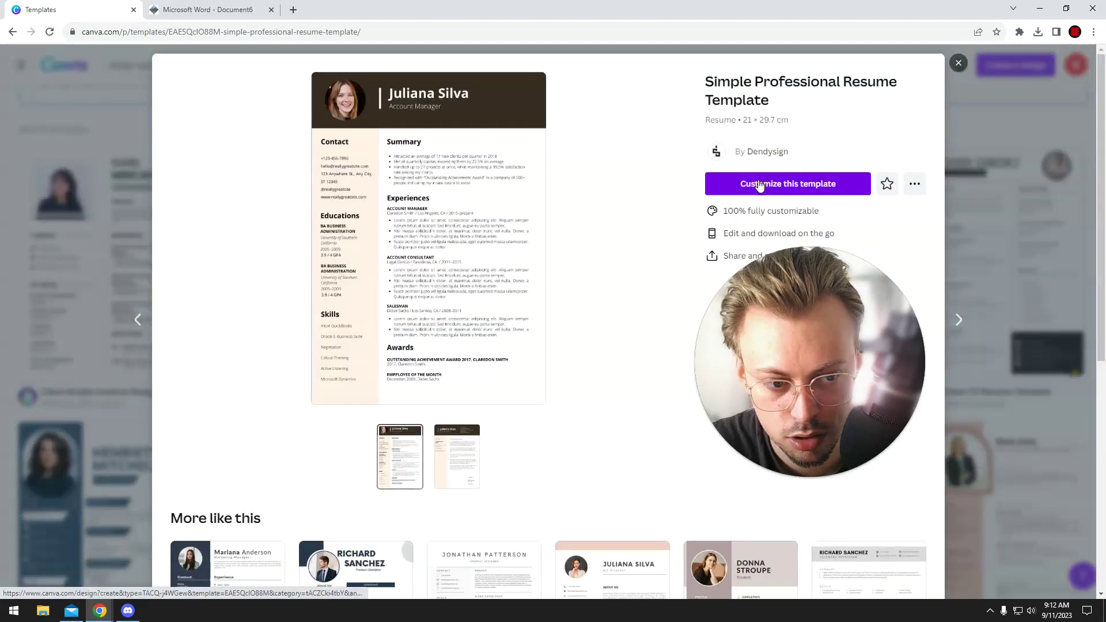
{"action": "left_click", "coordinate": [758, 184]}
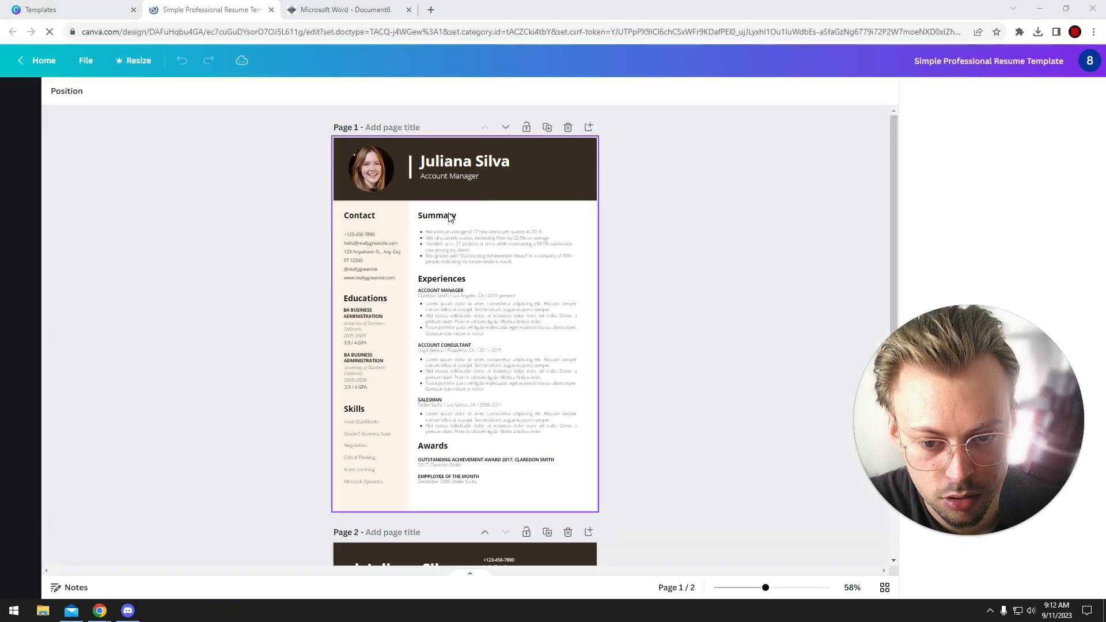
Step: Close the letterhead printing offer and enlarge the view of page 1 to 83%
{"action": "double_click", "coordinate": [424, 239]}
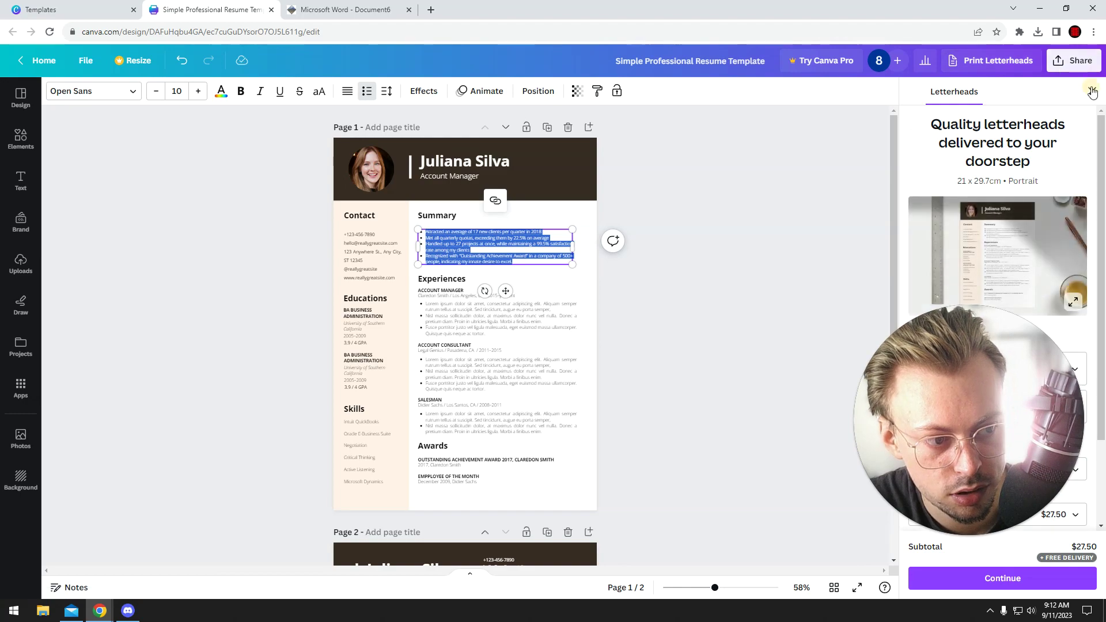
{"action": "left_click", "coordinate": [1091, 91]}
{"action": "left_click", "coordinate": [805, 229]}
{"action": "left_click", "coordinate": [474, 169]}
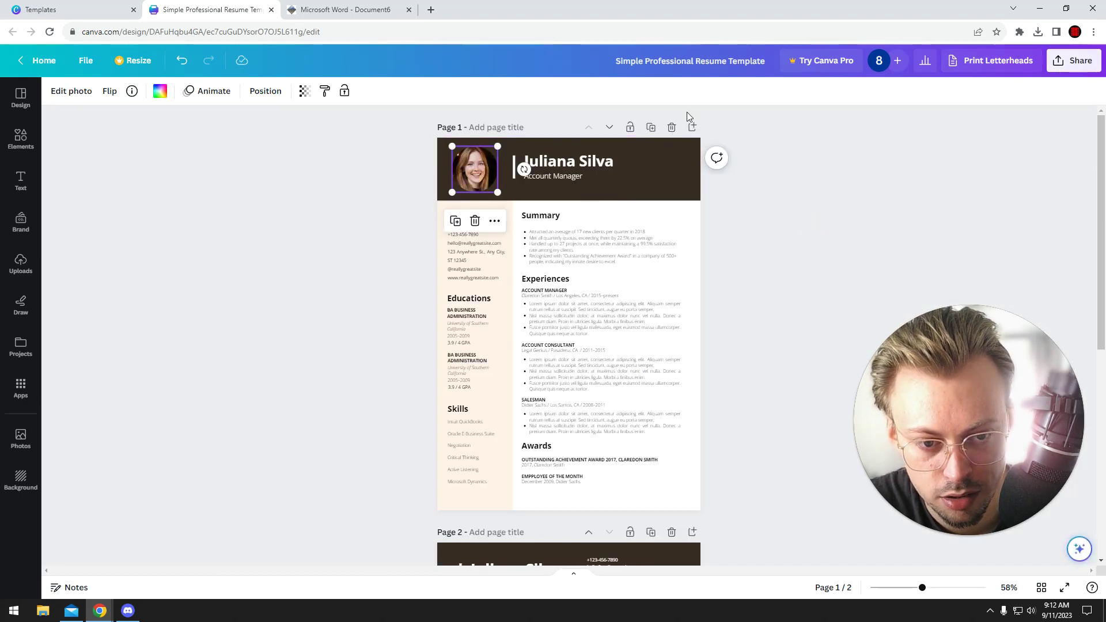
{"action": "left_click_drag", "start_coordinate": [922, 587], "coordinate": [932, 588]}
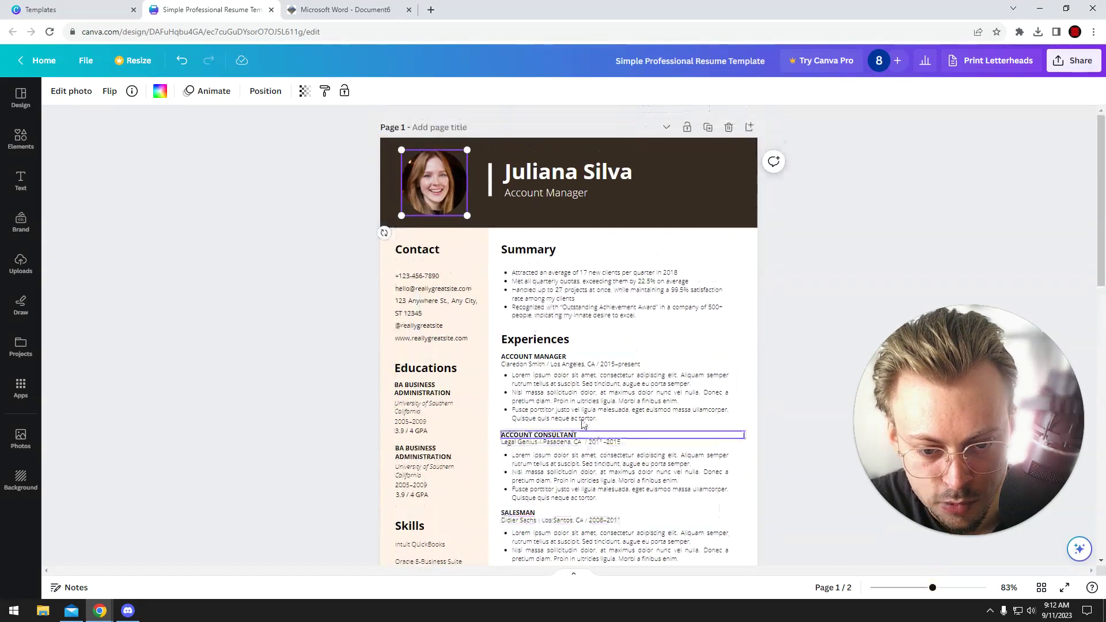
Step: Try moving the white divider line in the header onto the portrait, and undo the move
{"action": "left_click", "coordinate": [538, 174]}
{"action": "left_click", "coordinate": [491, 182]}
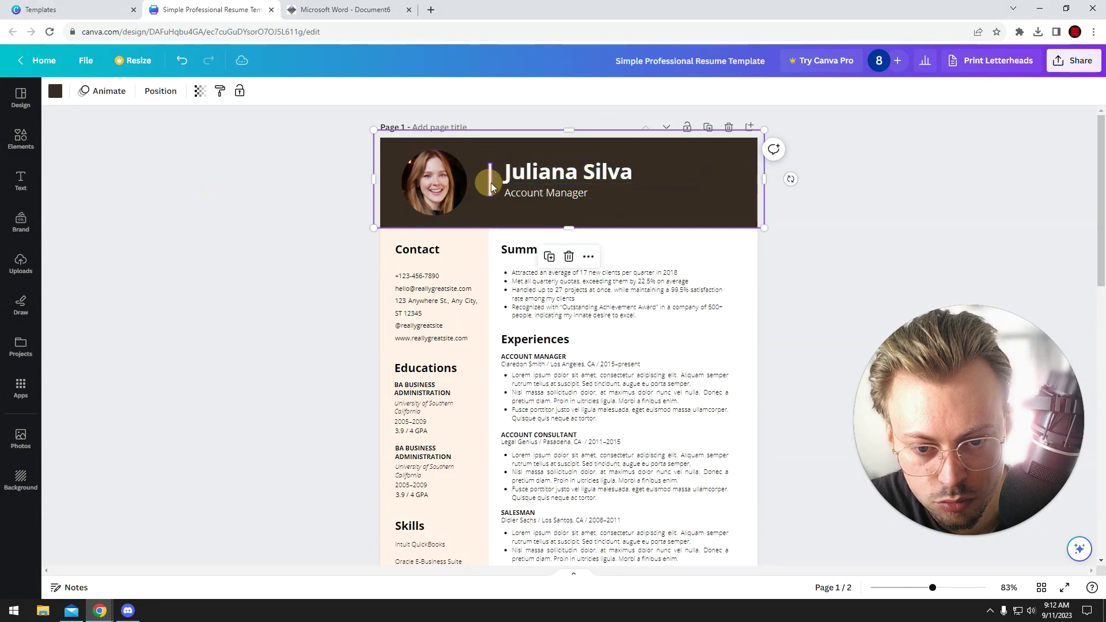
{"action": "left_click_drag", "start_coordinate": [491, 183], "coordinate": [431, 203]}
{"action": "key", "text": "ctrl+z"}
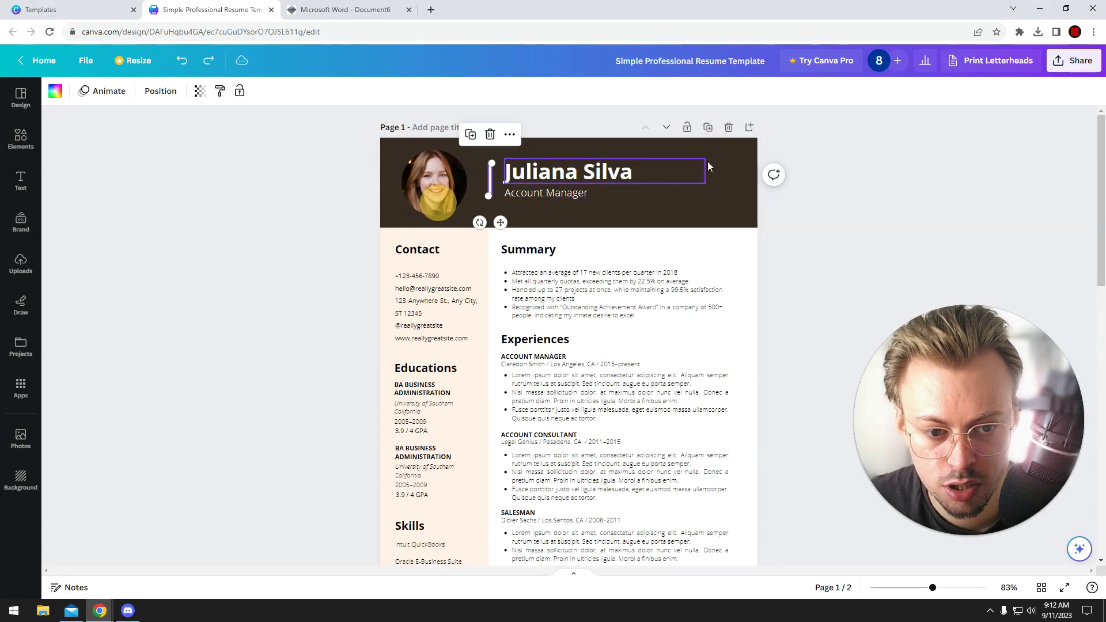
Step: Change the color of page 1's header banner to black
{"action": "left_click", "coordinate": [741, 162]}
{"action": "left_click", "coordinate": [546, 196]}
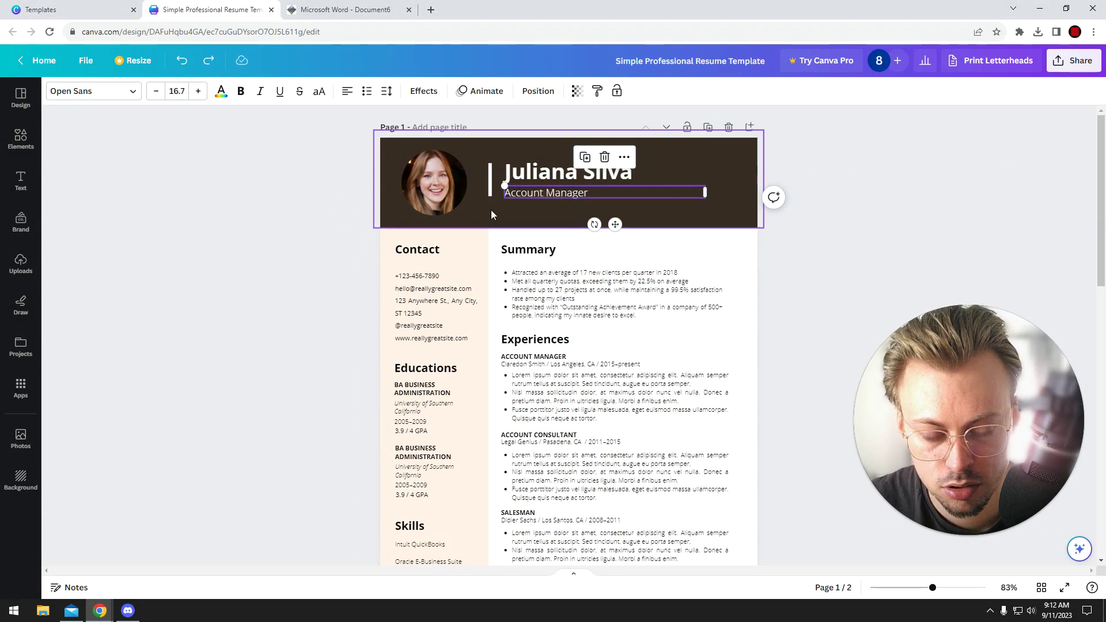
{"action": "left_click", "coordinate": [413, 205]}
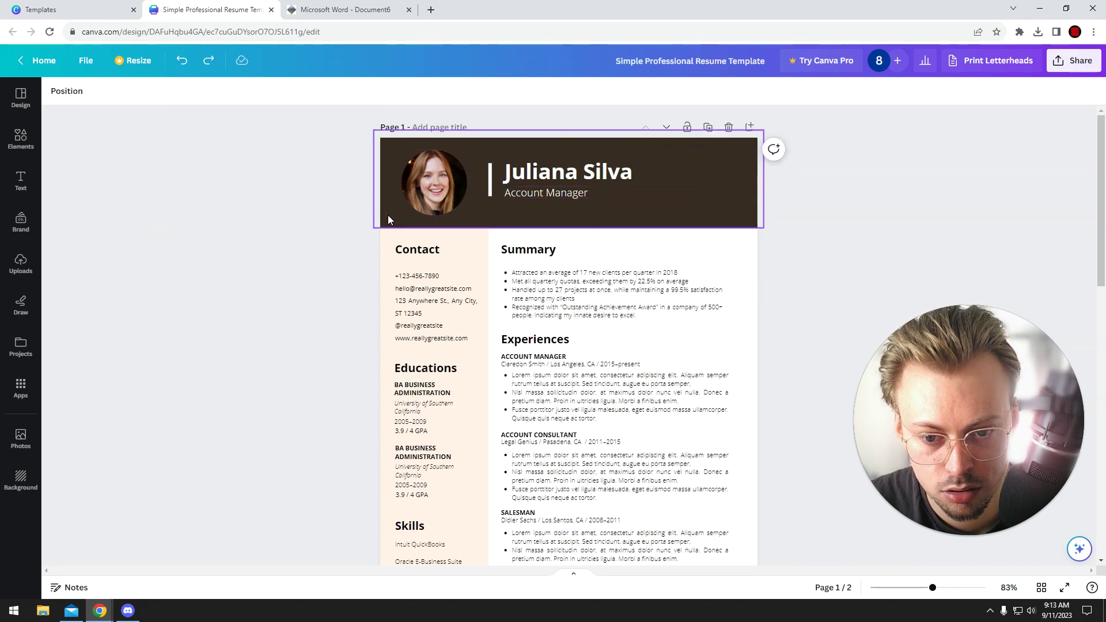
{"action": "left_click", "coordinate": [61, 92]}
{"action": "left_click", "coordinate": [99, 161]}
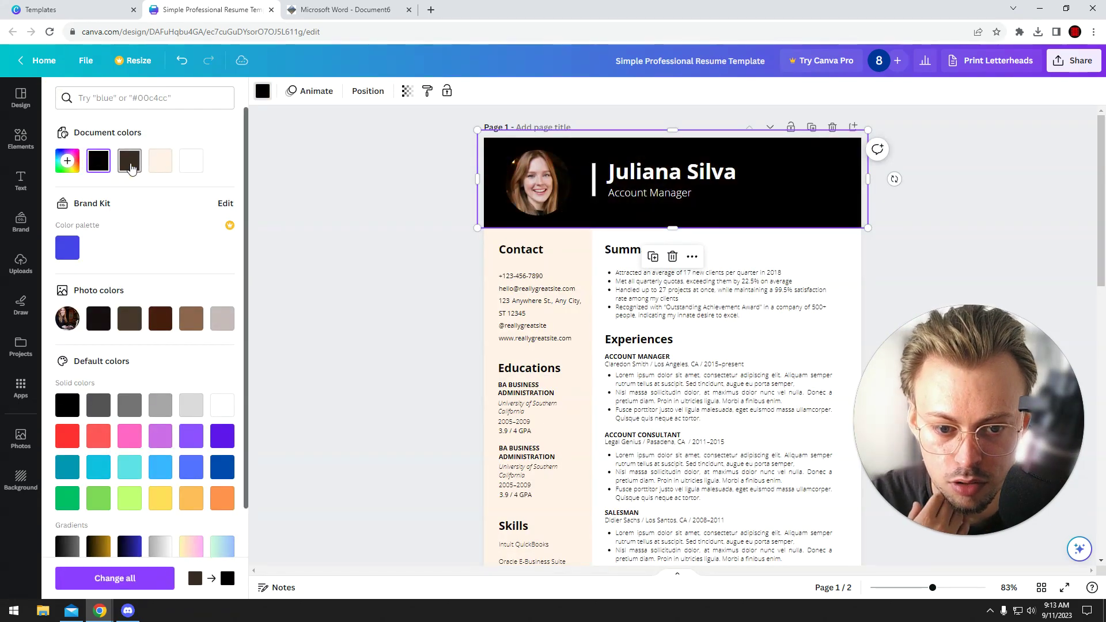
Step: Replace the round portrait in page 1's header with the cat photo from the uploaded images
{"action": "left_click", "coordinate": [281, 189]}
{"action": "left_click", "coordinate": [441, 282]}
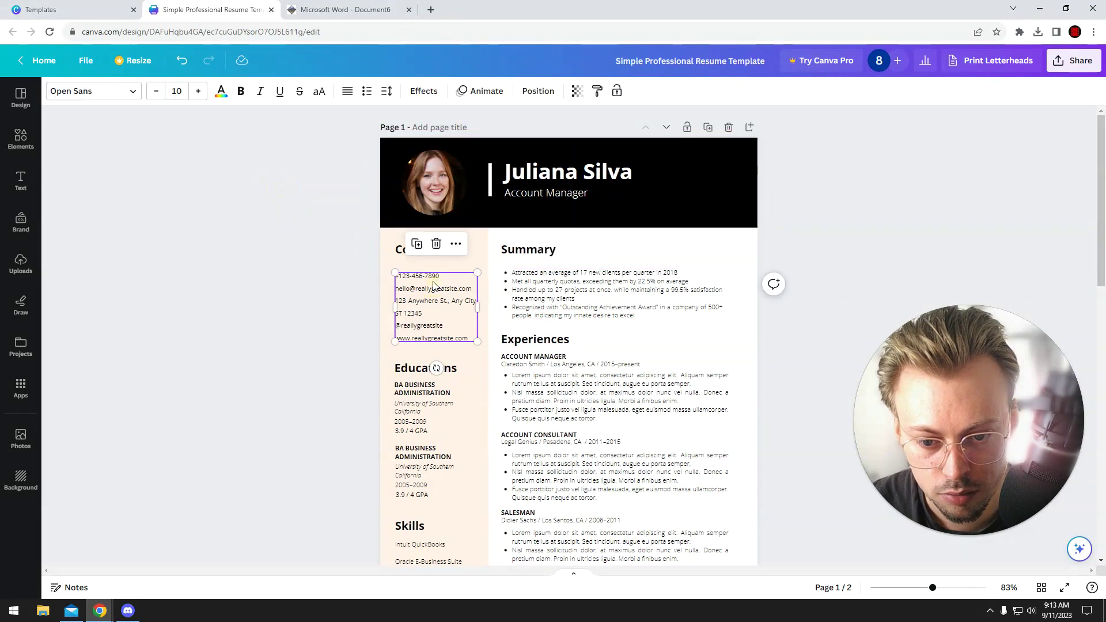
{"action": "left_click", "coordinate": [536, 345]}
{"action": "left_click", "coordinate": [439, 184]}
{"action": "left_click", "coordinate": [21, 262]}
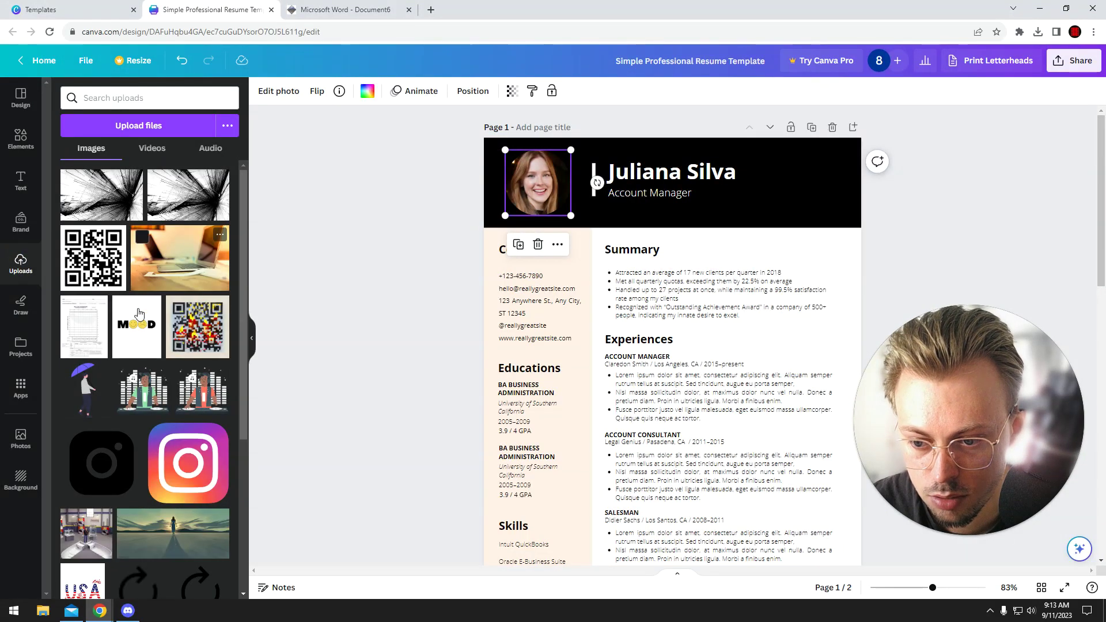
{"action": "scroll", "coordinate": [205, 383], "scroll_direction": "down", "scroll_amount": 3}
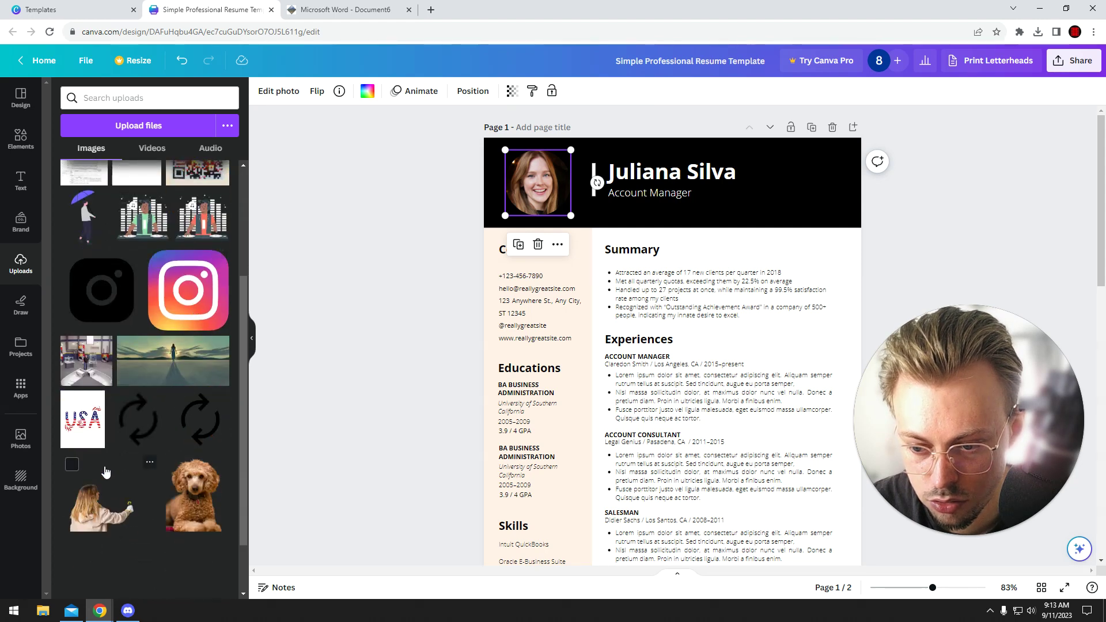
{"action": "scroll", "coordinate": [106, 471], "scroll_direction": "down", "scroll_amount": 4}
{"action": "left_click_drag", "start_coordinate": [86, 444], "coordinate": [544, 183]}
{"action": "left_click", "coordinate": [374, 207]}
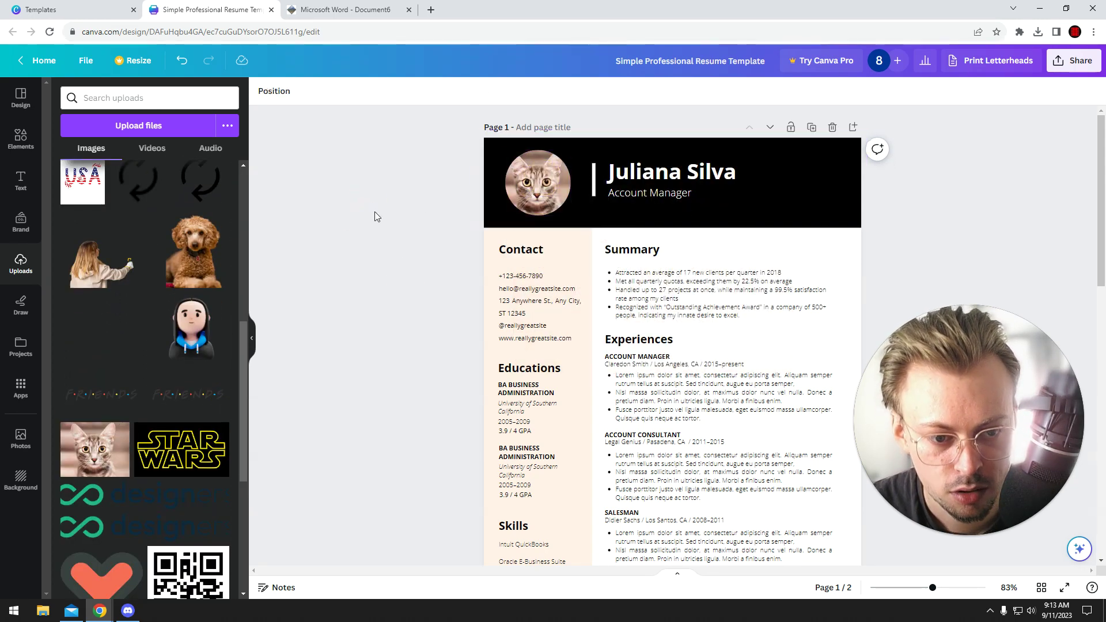
Step: Review the design's download file types with PDF Standard chosen, and leave the download settings without downloading
{"action": "scroll", "coordinate": [344, 217], "scroll_direction": "down", "scroll_amount": 3}
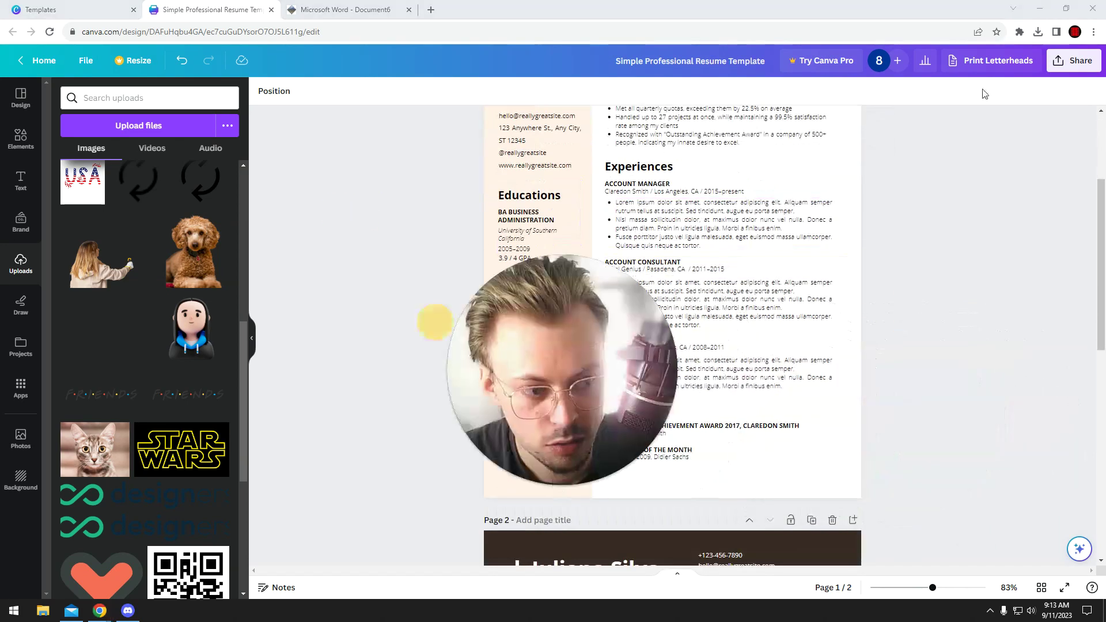
{"action": "left_click", "coordinate": [1066, 62]}
{"action": "left_click", "coordinate": [913, 351]}
{"action": "left_click", "coordinate": [930, 142]}
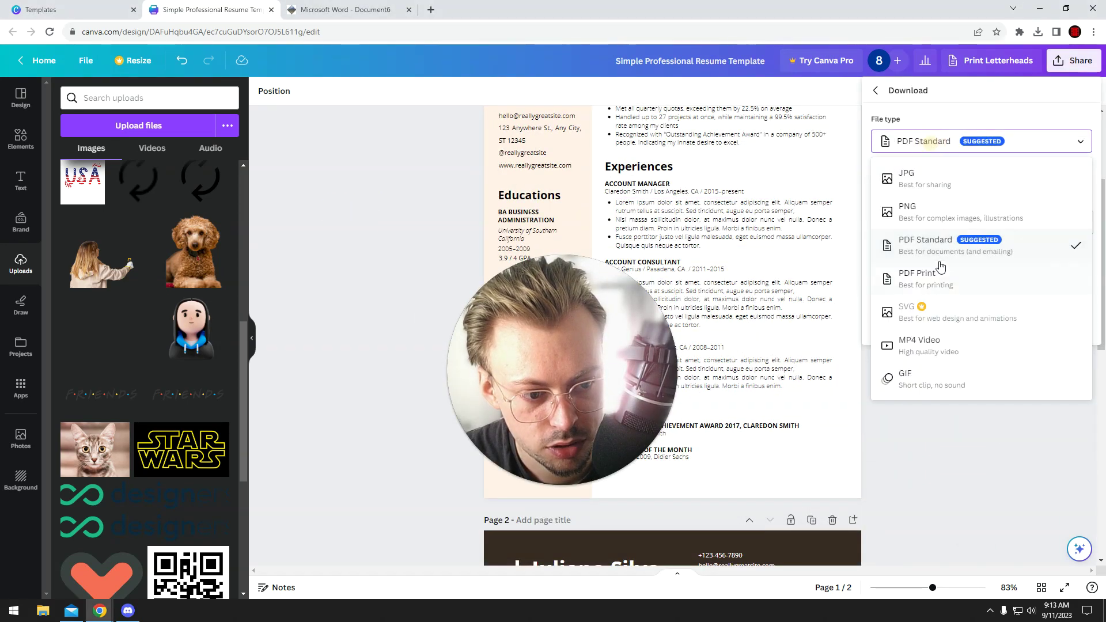
{"action": "left_click", "coordinate": [934, 246]}
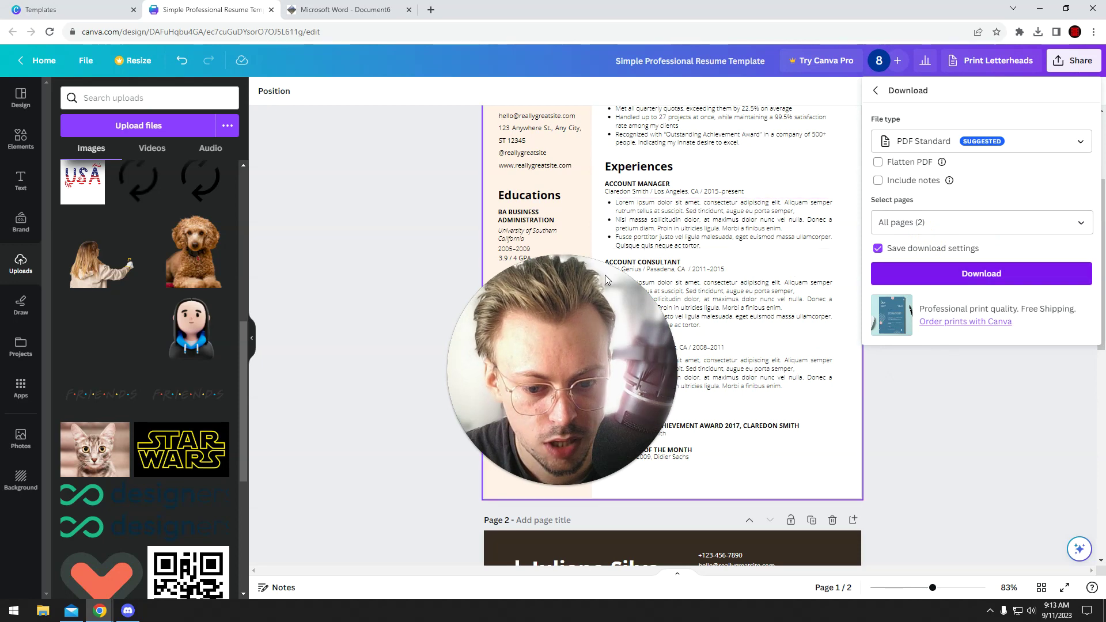
{"action": "left_click", "coordinate": [618, 353]}
{"action": "scroll", "coordinate": [471, 273], "scroll_direction": "down", "scroll_amount": 6}
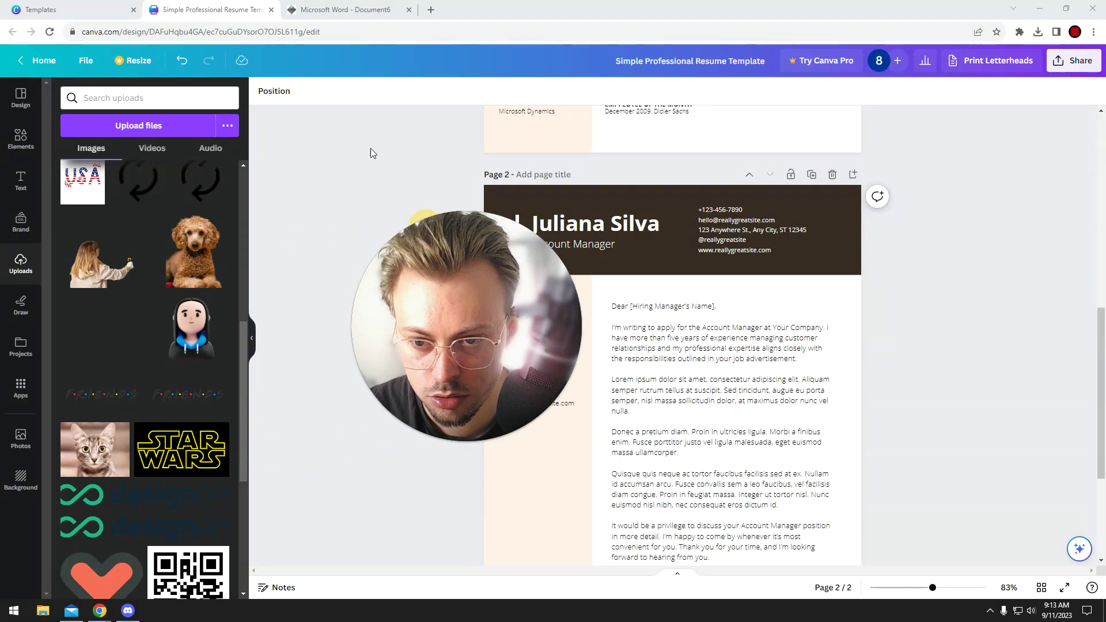
Step: Switch to the browser tab with the functional resume sample and save the PDF as functionalsample in Downloads
{"action": "left_click", "coordinate": [355, 9]}
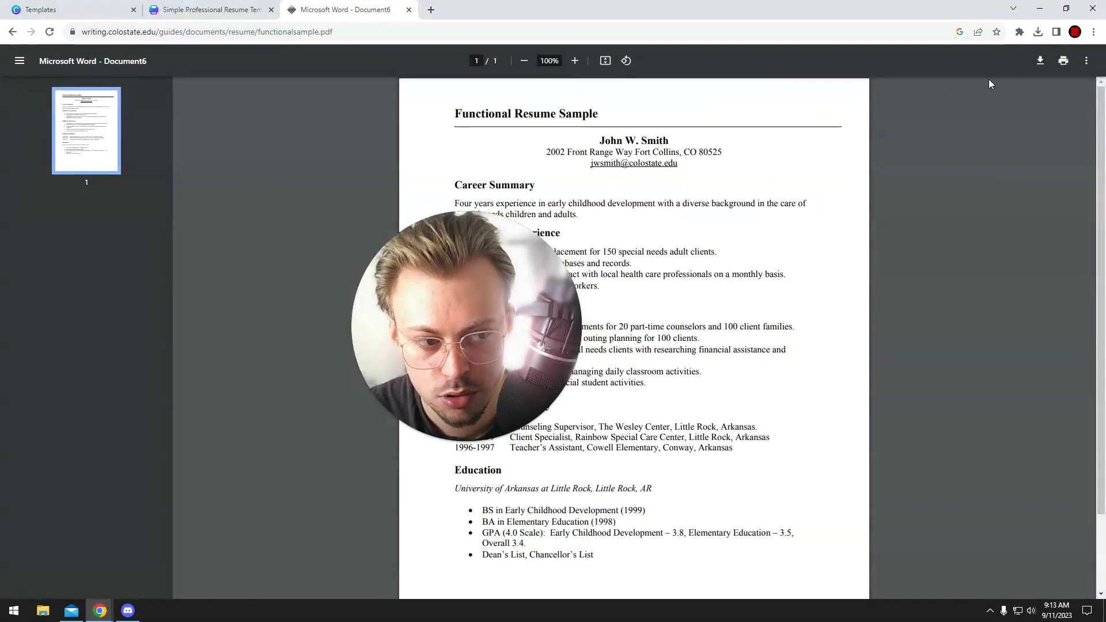
{"action": "left_click", "coordinate": [1041, 60]}
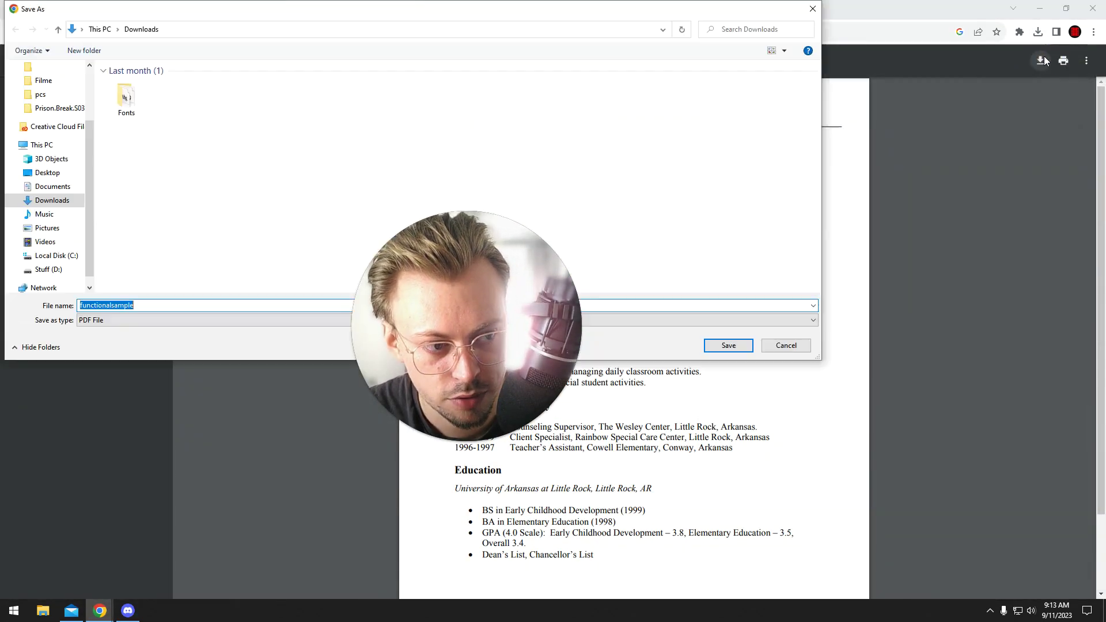
{"action": "left_click", "coordinate": [777, 348]}
Step: Close the sample PDF's tab and import the downloaded functionalsample PDF into the resume design editor
{"action": "left_click", "coordinate": [197, 7]}
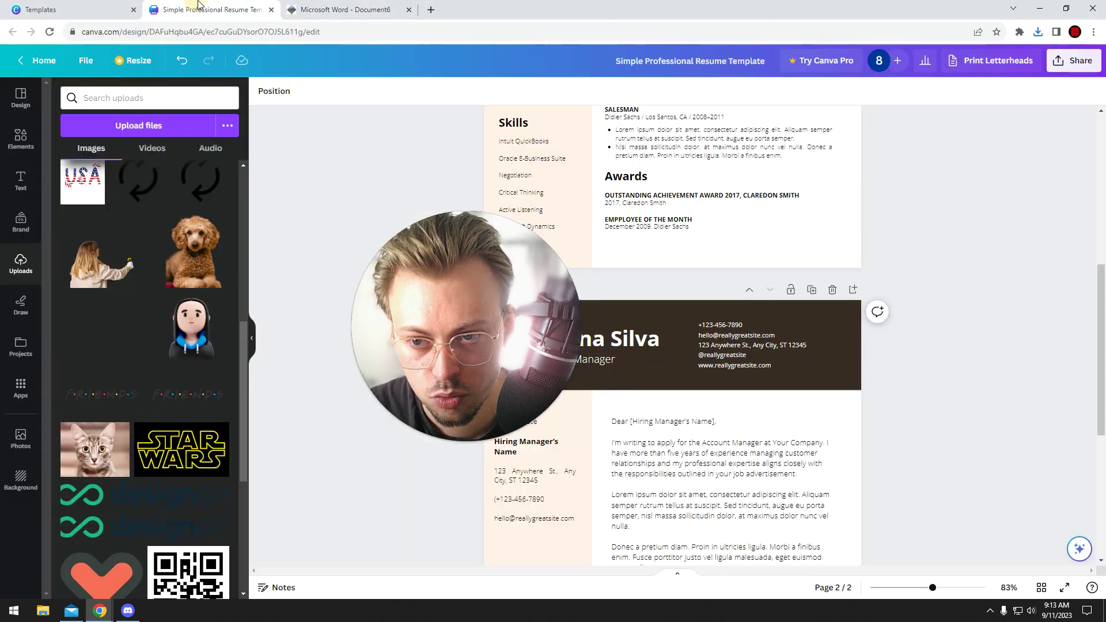
{"action": "middle_click", "coordinate": [333, 5]}
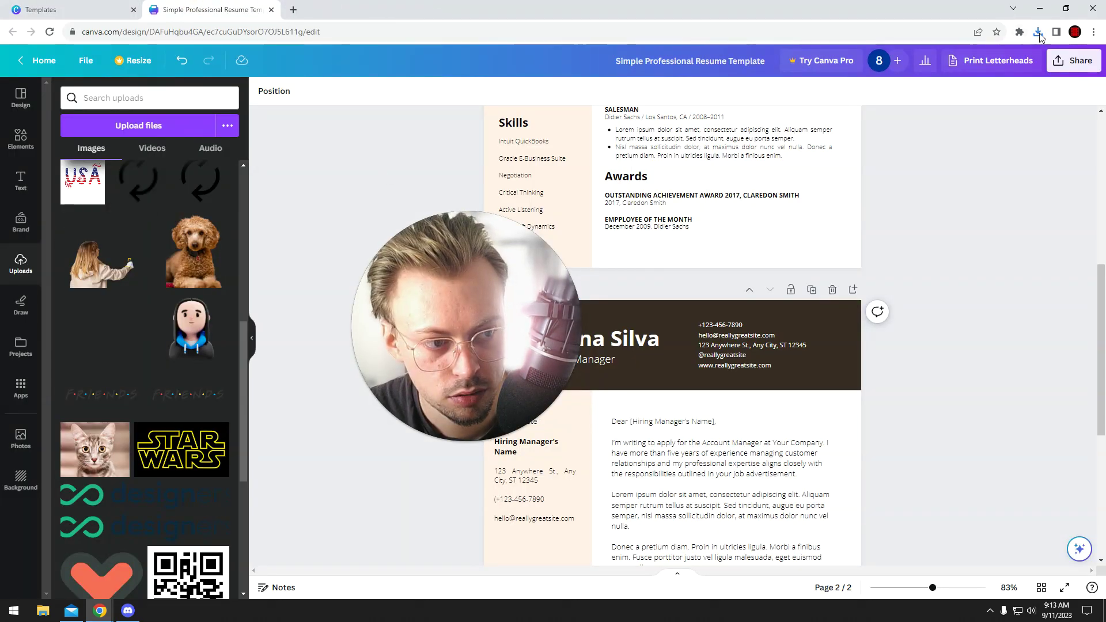
{"action": "left_click", "coordinate": [1037, 32]}
{"action": "left_click_drag", "start_coordinate": [925, 86], "coordinate": [156, 195]}
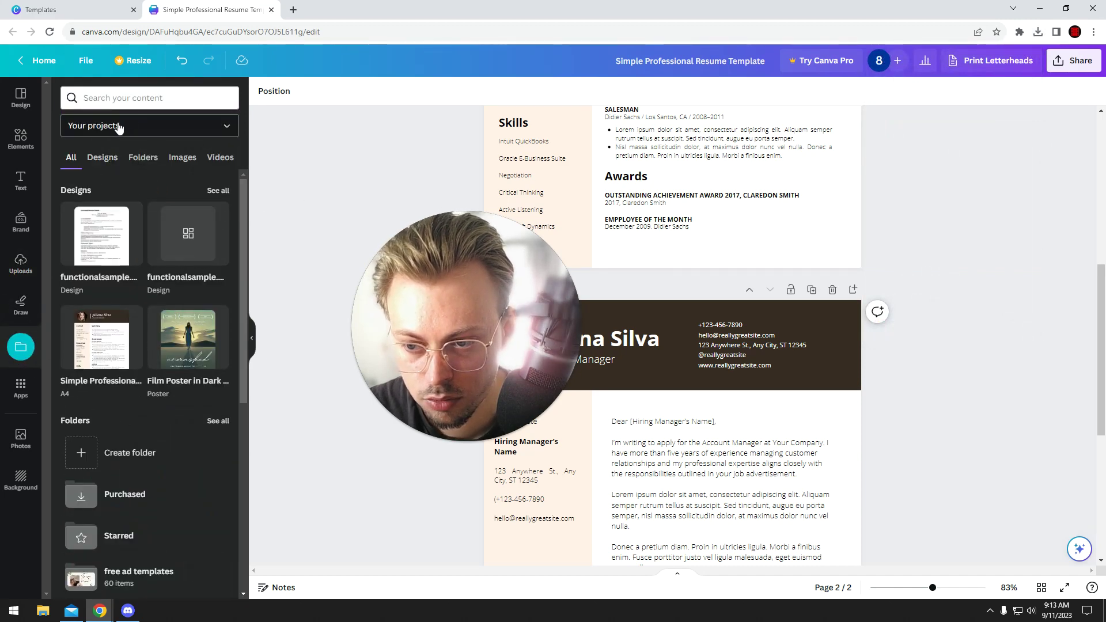
Step: Delete the cover letter page and apply the imported functionalsample design to the remaining page
{"action": "left_click", "coordinate": [832, 290]}
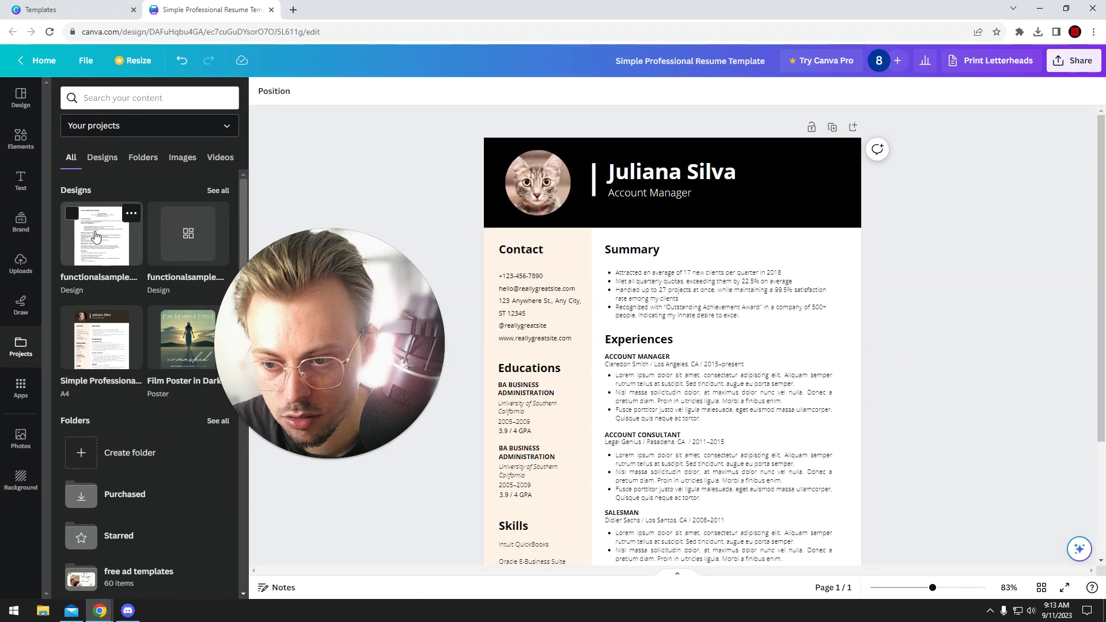
{"action": "left_click", "coordinate": [101, 233]}
Step: Move the text block holding the childcare details, employment history and education below the empty Childcare Experience bullets
{"action": "scroll", "coordinate": [586, 345], "scroll_direction": "down", "scroll_amount": 2}
{"action": "left_click", "coordinate": [586, 345]}
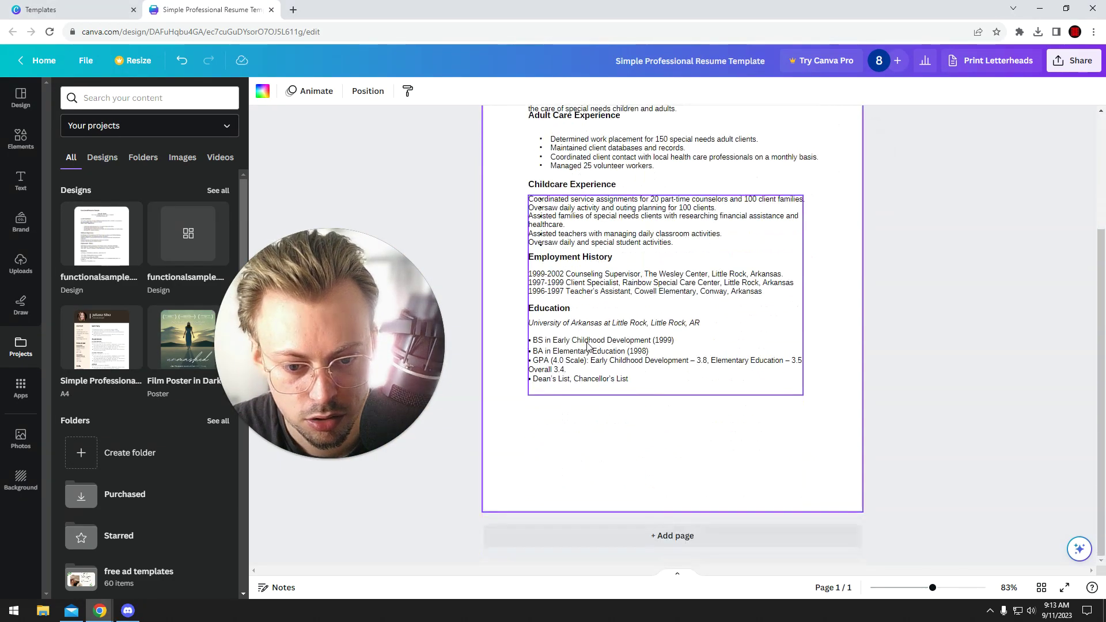
{"action": "left_click_drag", "start_coordinate": [580, 235], "coordinate": [557, 291]}
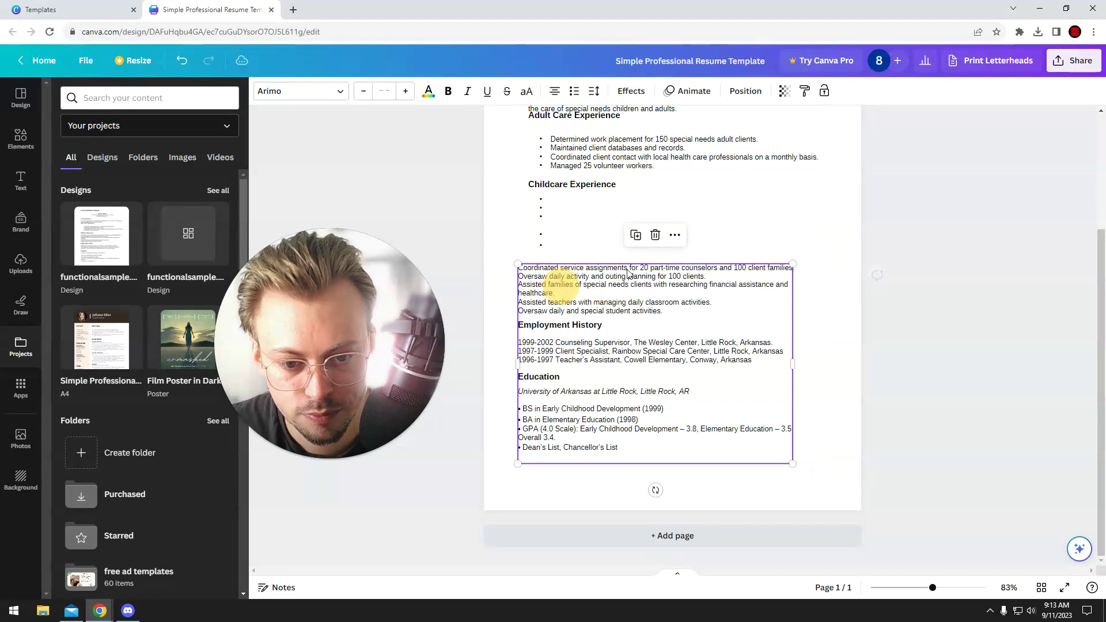
{"action": "double_click", "coordinate": [596, 279]}
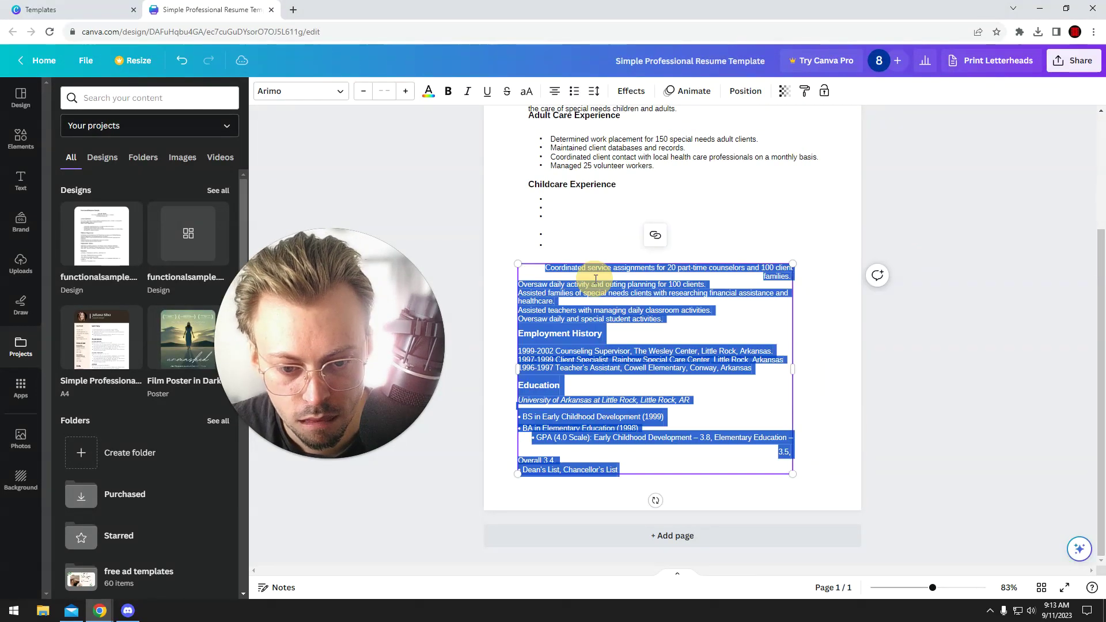
{"action": "left_click", "coordinate": [953, 265]}
{"action": "left_click_drag", "start_coordinate": [586, 309], "coordinate": [600, 307]}
{"action": "left_click", "coordinate": [921, 256]}
{"action": "scroll", "coordinate": [583, 245], "scroll_direction": "up", "scroll_amount": 2}
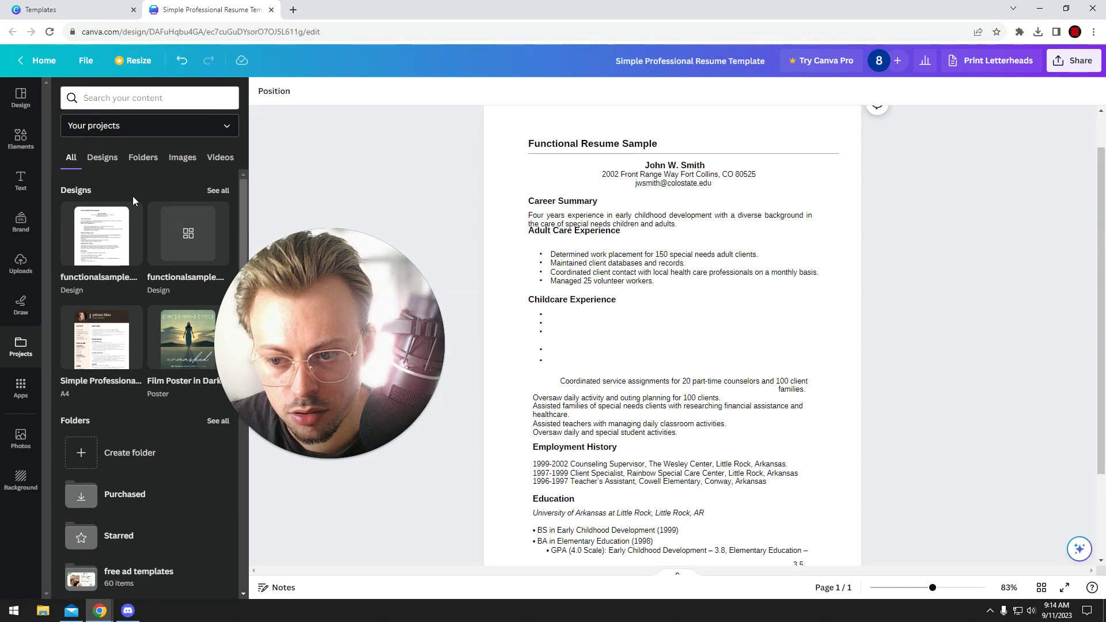
Step: Move the career summary paragraph to the right of the Career Summary heading, clear of the Adult Care Experience heading
{"action": "left_click_drag", "start_coordinate": [559, 229], "coordinate": [681, 215]}
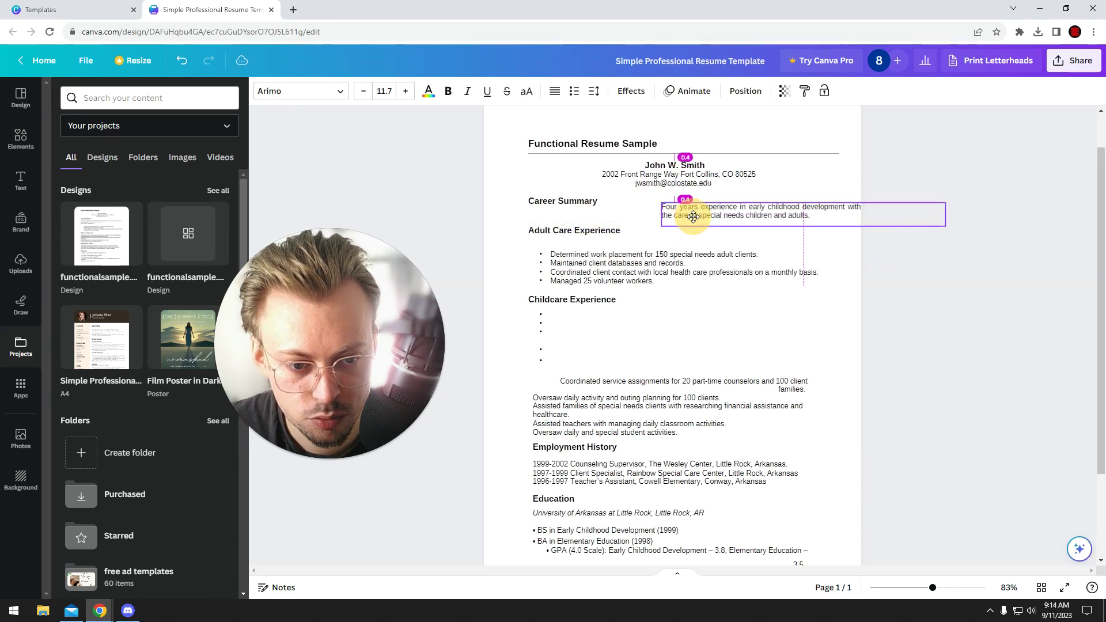
{"action": "left_click", "coordinate": [567, 255]}
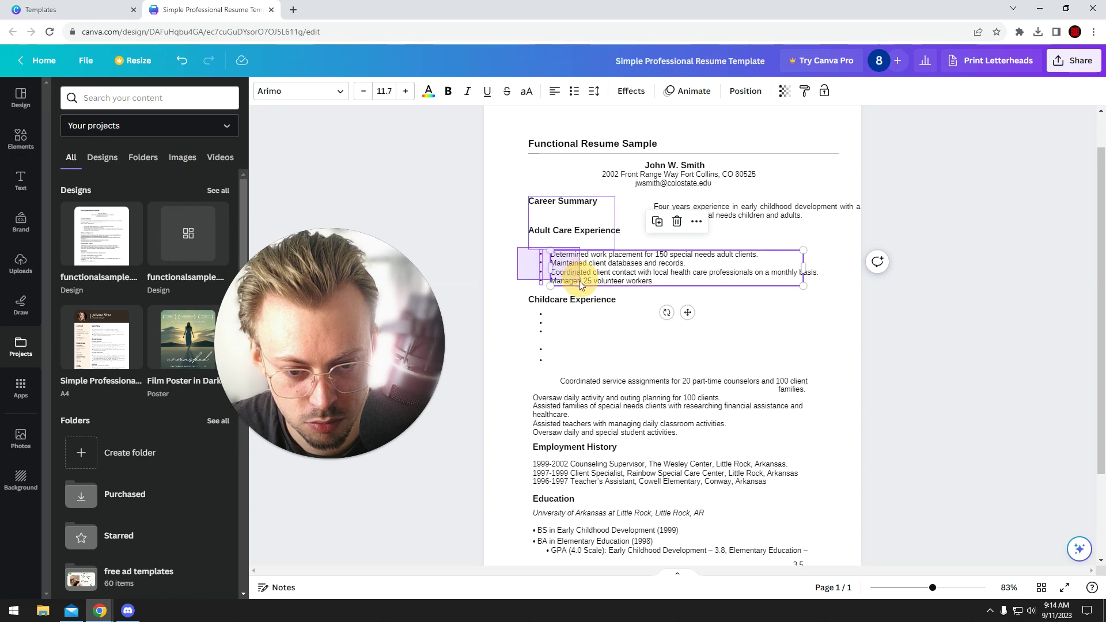
{"action": "left_click", "coordinate": [517, 266]}
{"action": "left_click", "coordinate": [552, 259]}
Step: Move the text block with the childcare details, employment history and education further down the page, well below the empty bullets
{"action": "left_click_drag", "start_coordinate": [502, 288], "coordinate": [632, 396]}
{"action": "left_click", "coordinate": [511, 337]}
{"action": "left_click", "coordinate": [594, 392]}
{"action": "left_click", "coordinate": [632, 397]}
{"action": "left_click", "coordinate": [627, 402]}
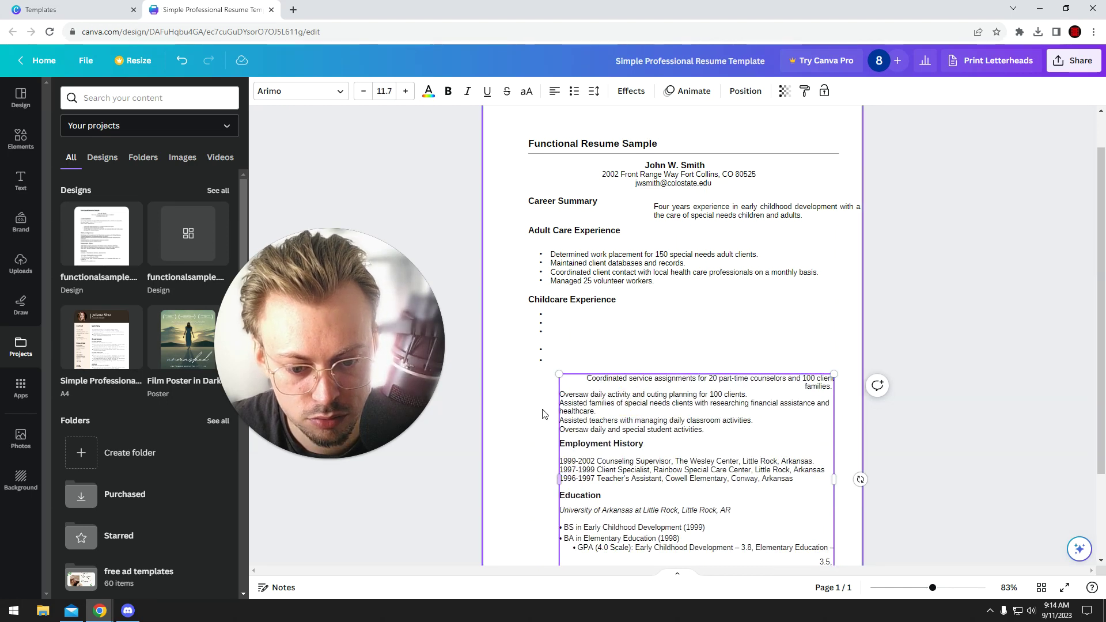
{"action": "scroll", "coordinate": [542, 414], "scroll_direction": "down", "scroll_amount": 2}
{"action": "left_click_drag", "start_coordinate": [617, 280], "coordinate": [600, 333]}
Step: Format the Adult Care Experience details as a bulleted list replacing the separate empty bullets, and align the list with the heading
{"action": "left_click", "coordinate": [541, 223]}
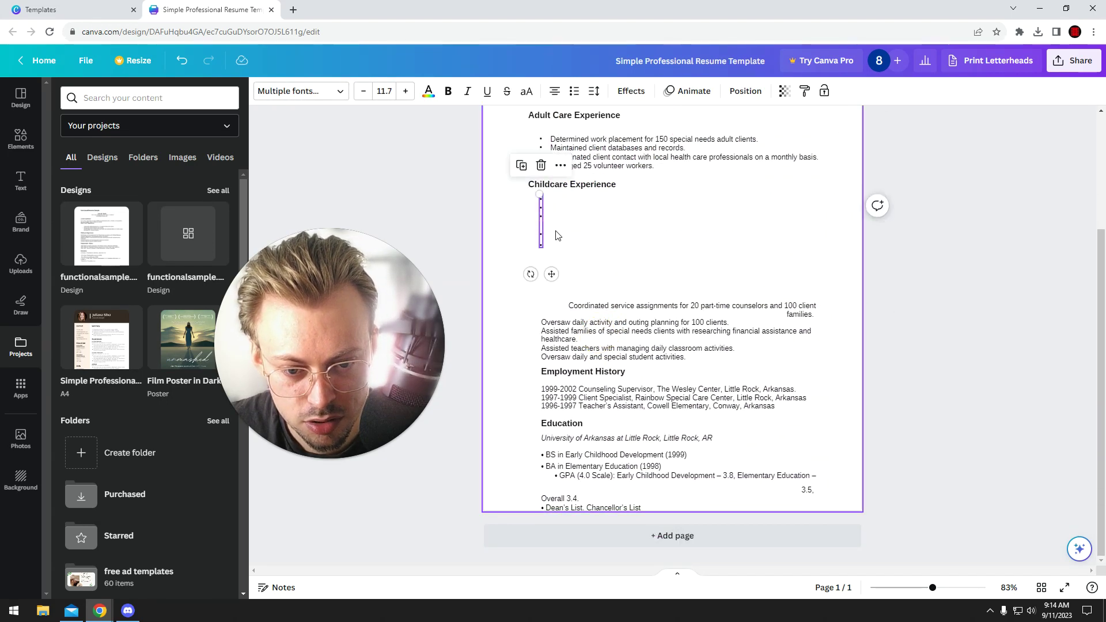
{"action": "left_click", "coordinate": [587, 149]}
{"action": "scroll", "coordinate": [558, 218], "scroll_direction": "up", "scroll_amount": 2}
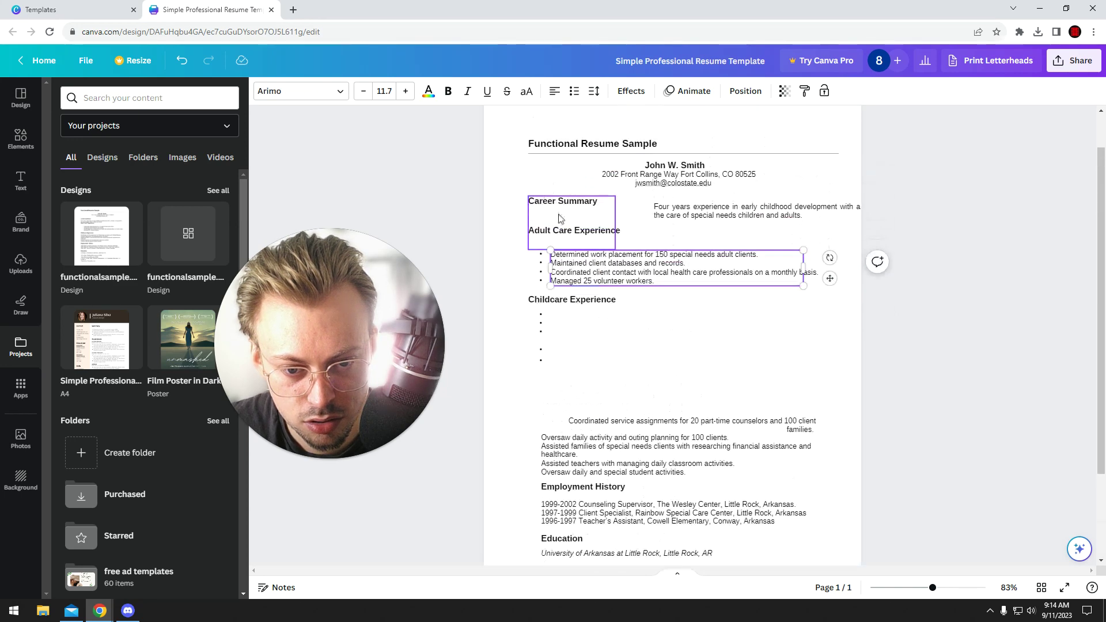
{"action": "left_click", "coordinate": [570, 92]}
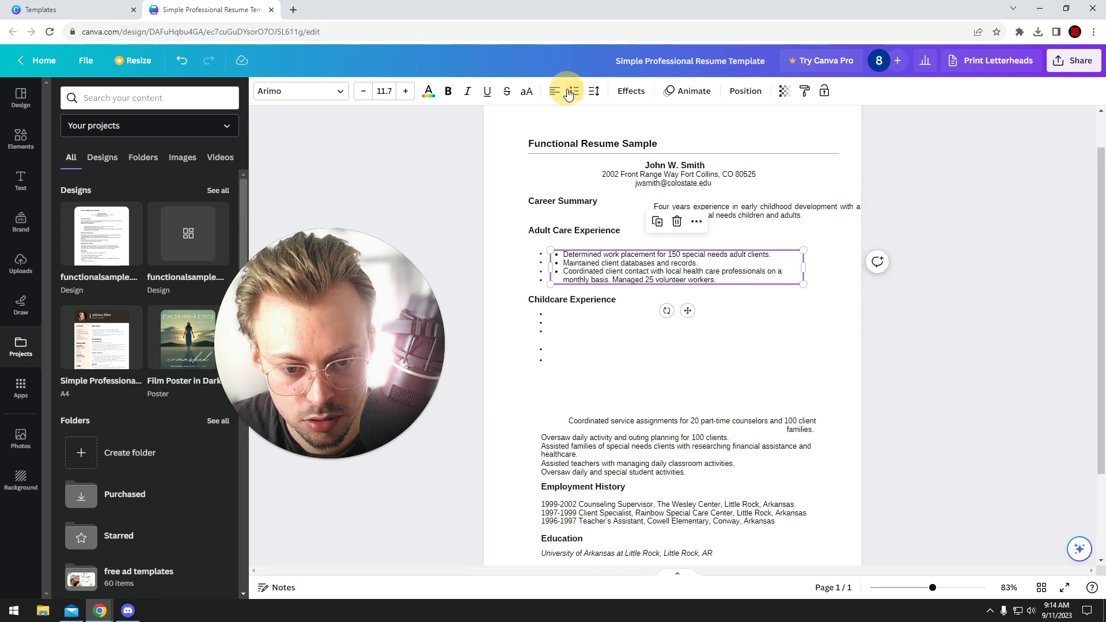
{"action": "left_click", "coordinate": [539, 279]}
{"action": "left_click", "coordinate": [563, 260]}
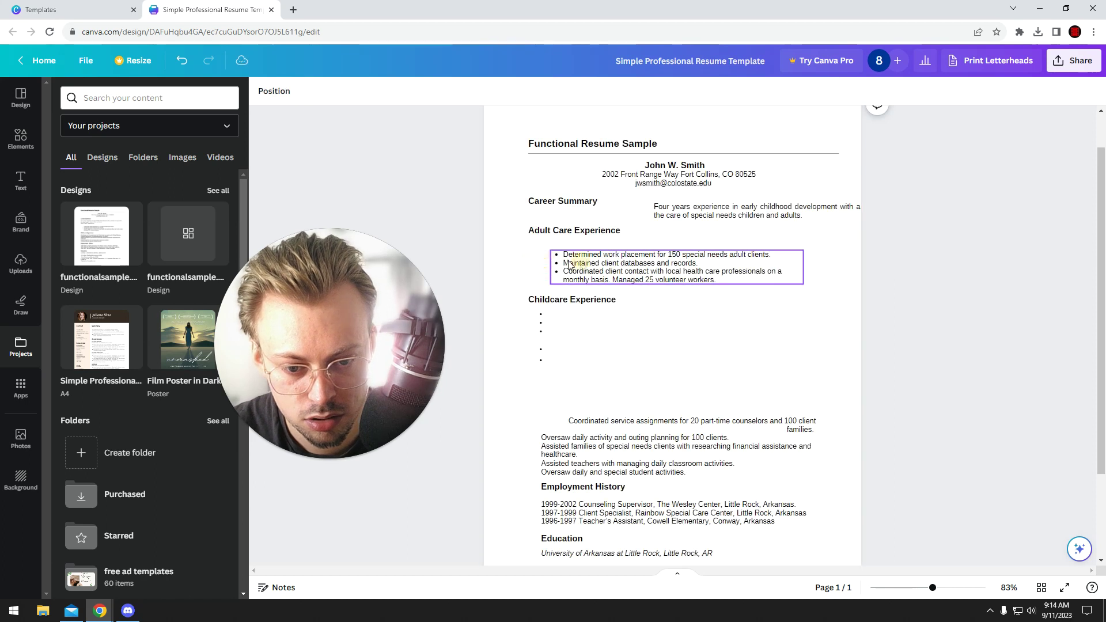
{"action": "left_click_drag", "start_coordinate": [517, 225], "coordinate": [627, 328]}
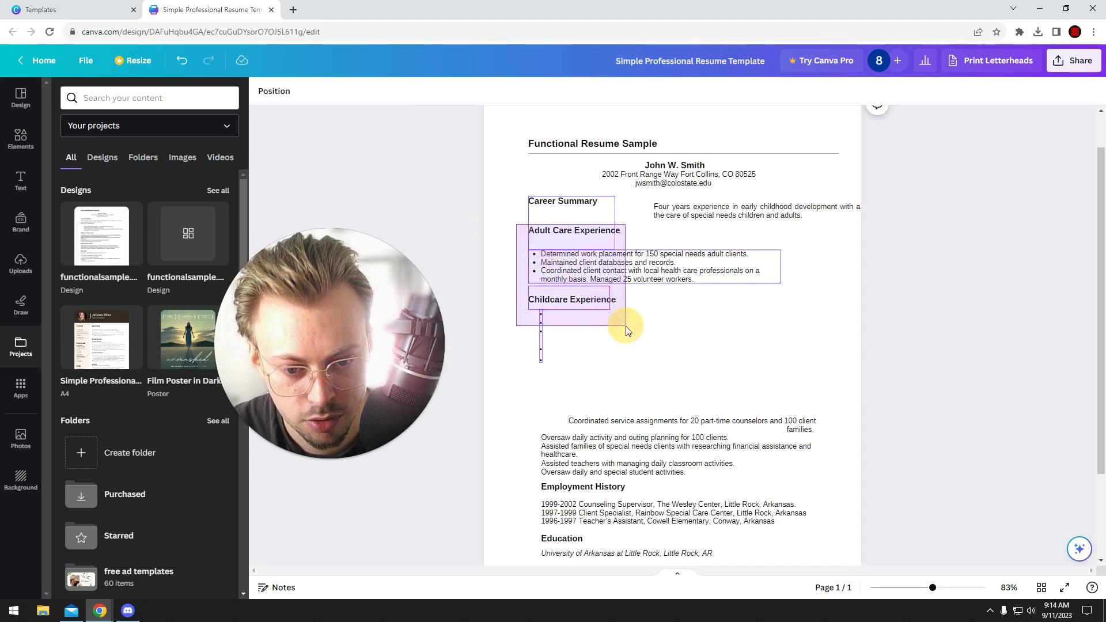
{"action": "left_click_drag", "start_coordinate": [580, 254], "coordinate": [580, 291]}
{"action": "key", "text": "ctrl+z"}
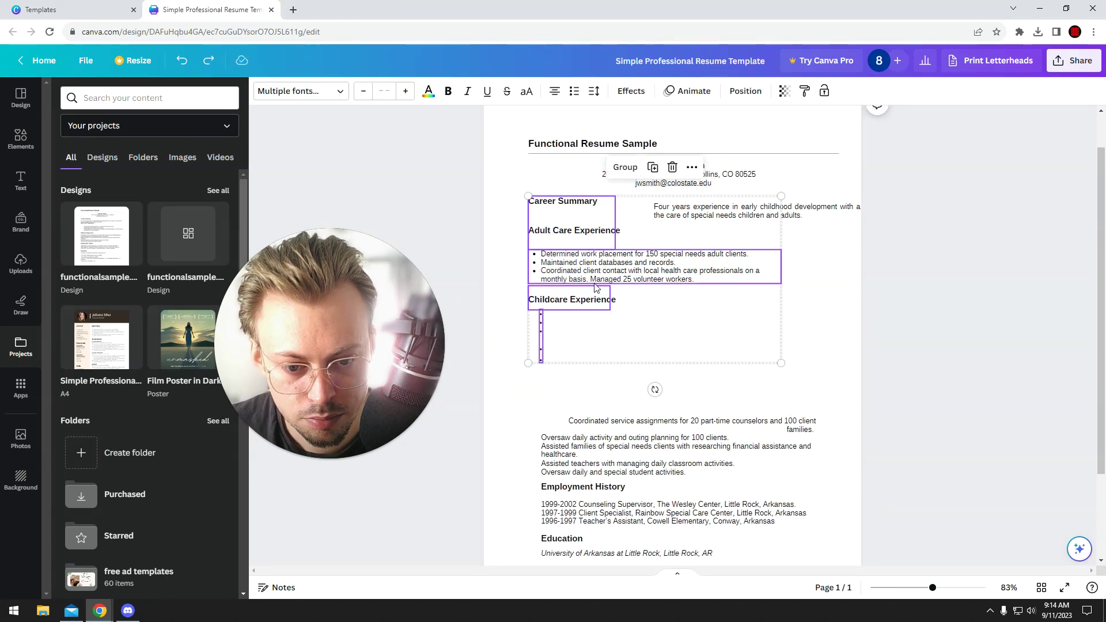
Step: Remove the Adult Care Experience line from the Career Summary heading box and place the summary paragraph directly under that heading
{"action": "left_click", "coordinate": [549, 207]}
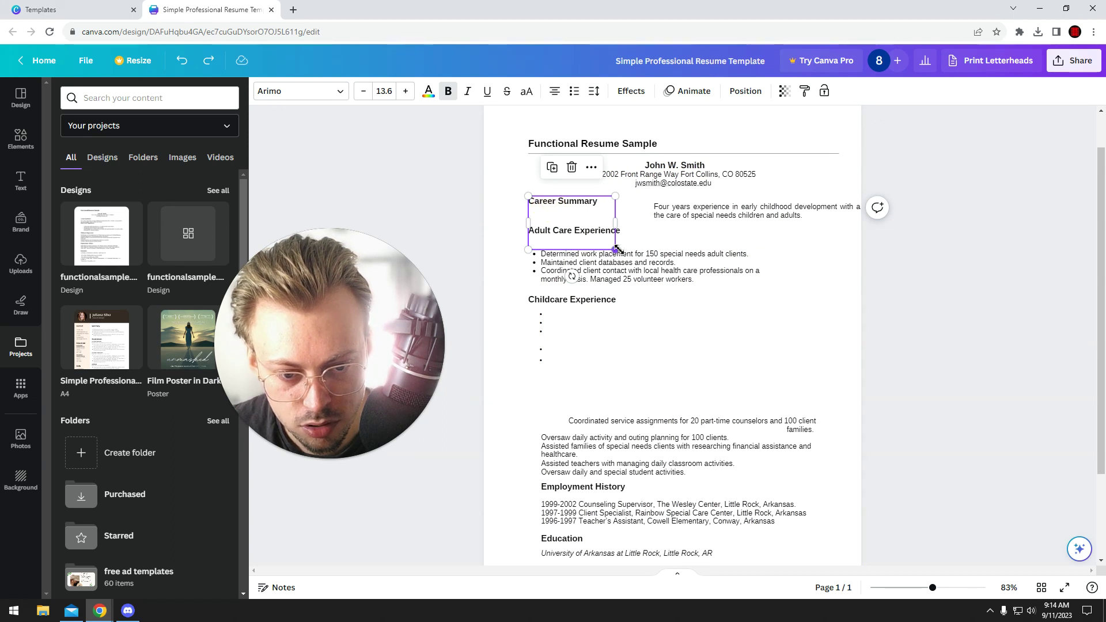
{"action": "double_click", "coordinate": [539, 230]}
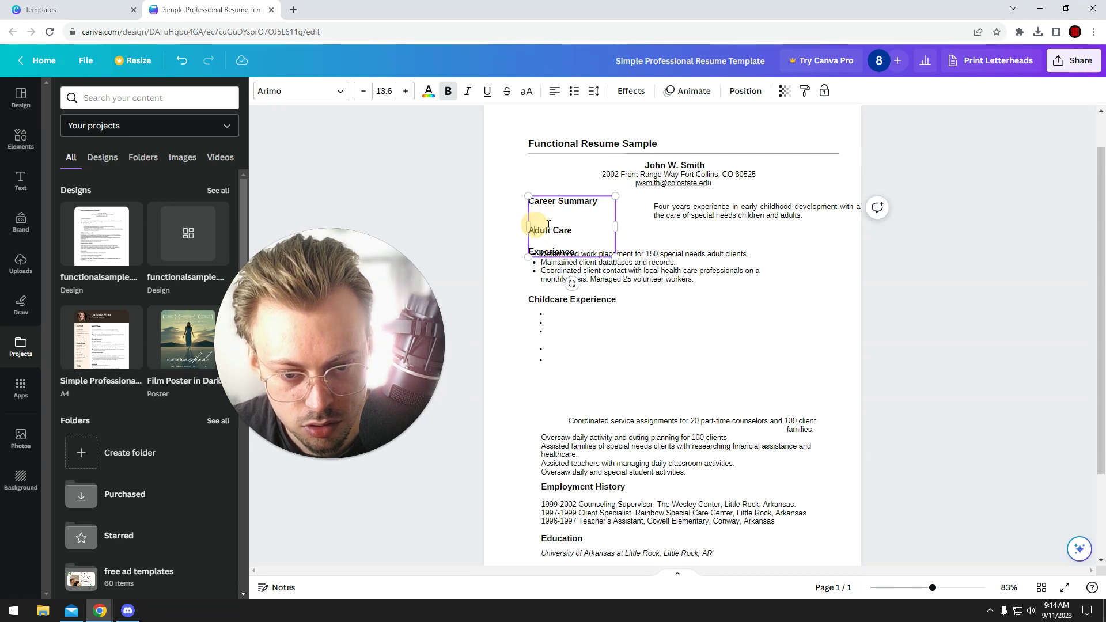
{"action": "left_click", "coordinate": [626, 229]}
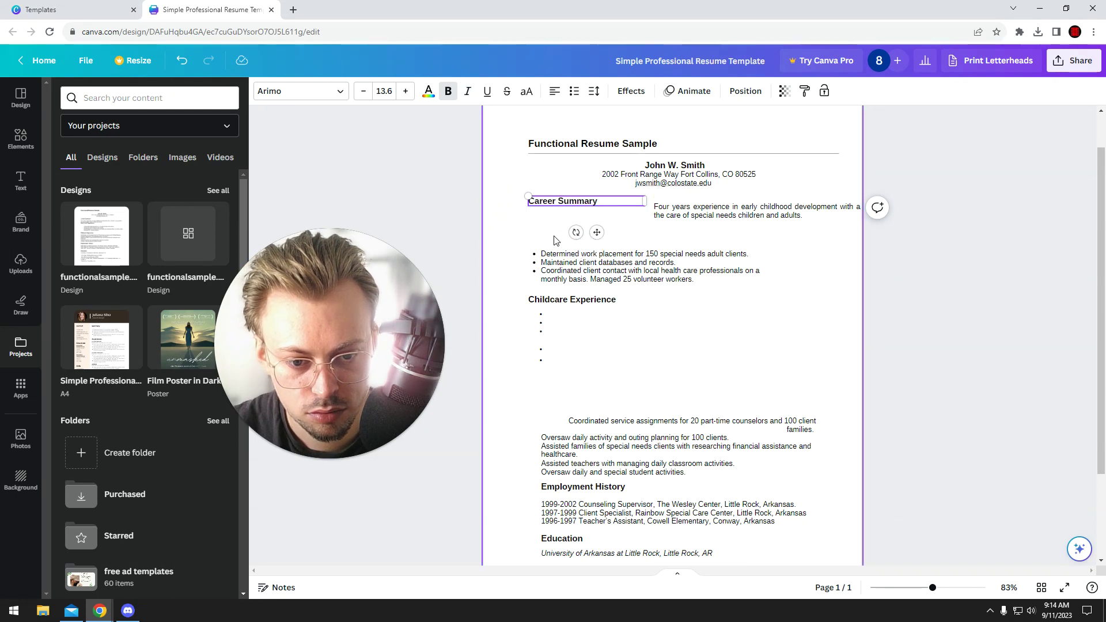
{"action": "left_click_drag", "start_coordinate": [668, 214], "coordinate": [543, 223]}
{"action": "left_click", "coordinate": [494, 242]}
Step: Move the resume title, its divider line, the name and the contact details up toward the top edge of the page
{"action": "scroll", "coordinate": [706, 257], "scroll_direction": "up", "scroll_amount": 1}
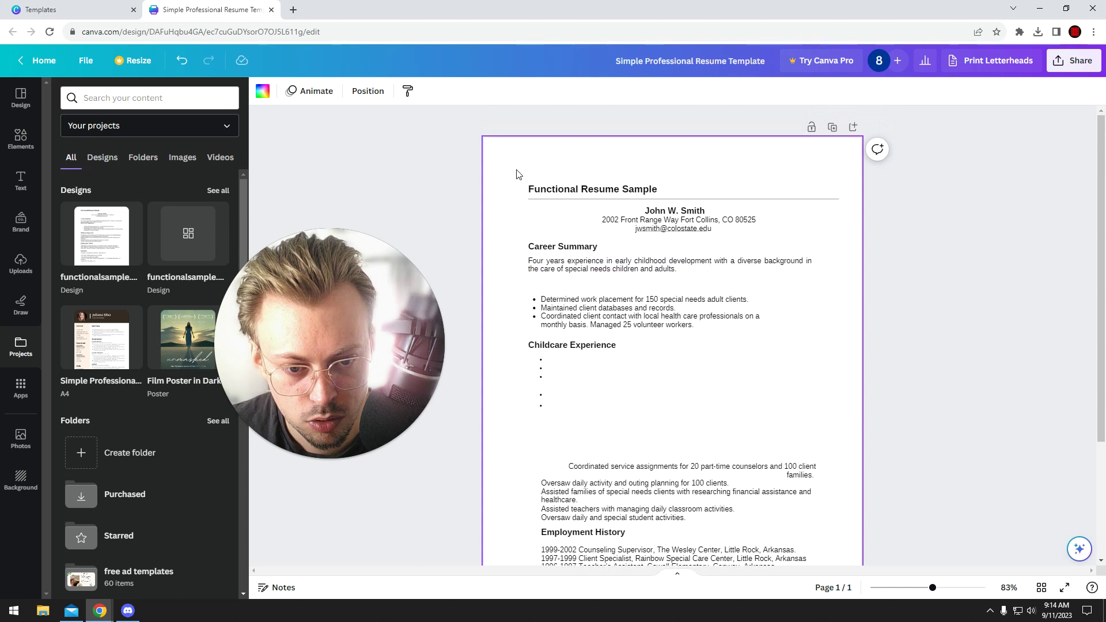
{"action": "left_click_drag", "start_coordinate": [515, 170], "coordinate": [732, 227]}
{"action": "mouse_move", "coordinate": [676, 205]}
{"action": "left_mouse_down"}
{"action": "mouse_move", "coordinate": [676, 189]}
{"action": "mouse_move", "coordinate": [674, 206]}
{"action": "mouse_move", "coordinate": [667, 198]}
{"action": "left_mouse_up"}
{"action": "left_click", "coordinate": [424, 191]}
{"action": "left_click", "coordinate": [658, 209]}
{"action": "left_click", "coordinate": [667, 195], "text": "shift"}
{"action": "left_click", "coordinate": [808, 218]}
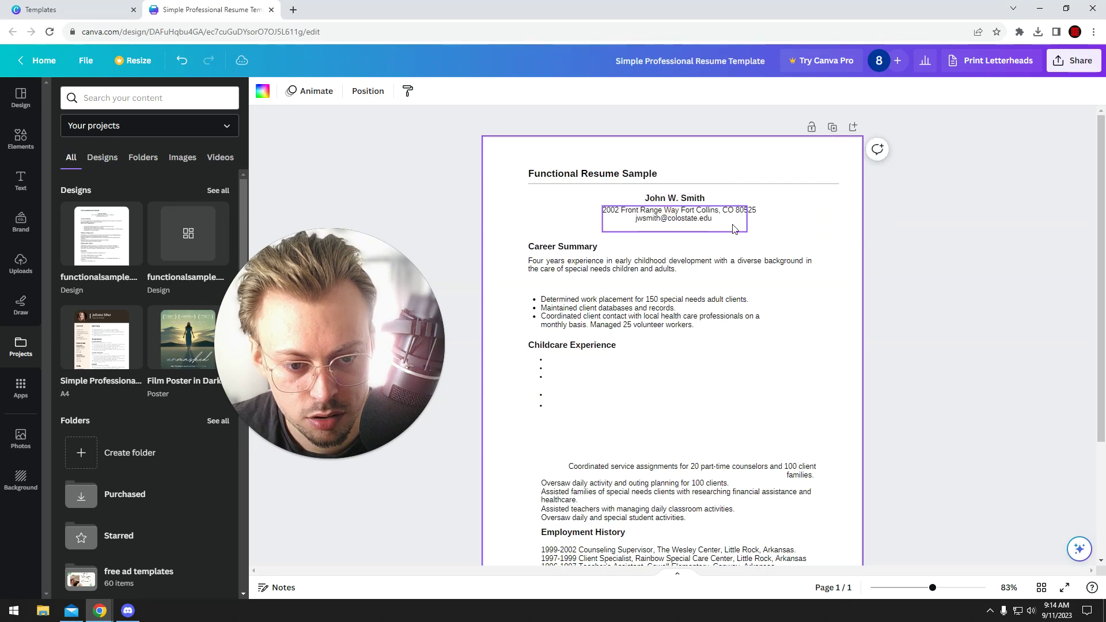
{"action": "left_click", "coordinate": [702, 220]}
{"action": "left_click_drag", "start_coordinate": [755, 233], "coordinate": [752, 232]}
{"action": "key", "text": "ctrl+z"}
{"action": "left_click", "coordinate": [824, 226]}
Step: Delete the empty Childcare Experience bullets and move the childcare, employment and education text block up beneath the heading
{"action": "scroll", "coordinate": [599, 300], "scroll_direction": "down", "scroll_amount": 1}
{"action": "scroll", "coordinate": [599, 298], "scroll_direction": "down", "scroll_amount": 2}
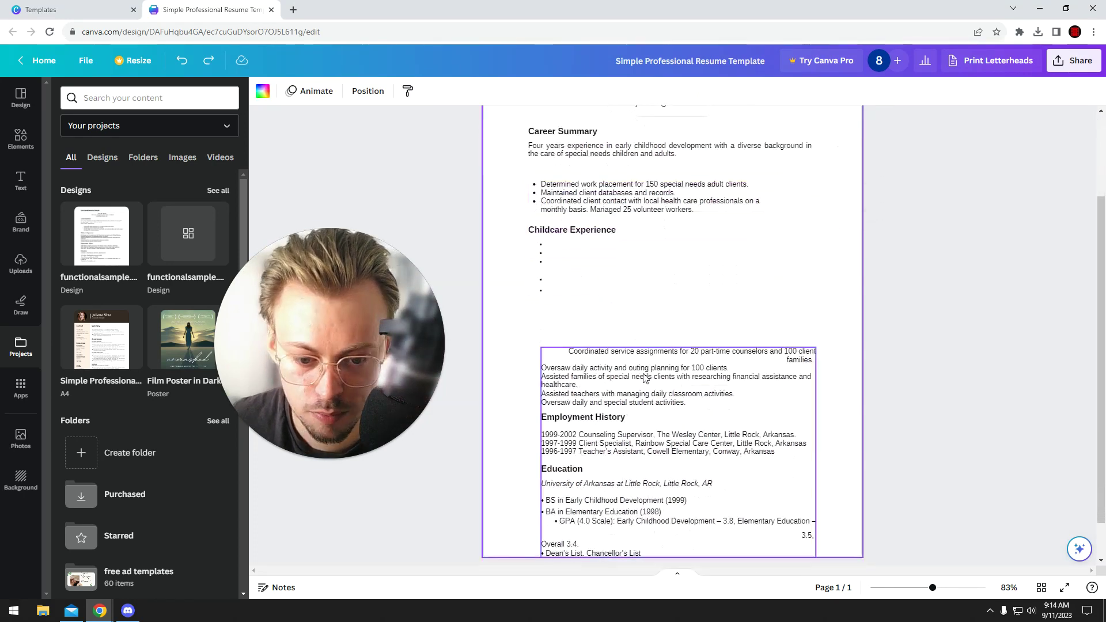
{"action": "left_click_drag", "start_coordinate": [567, 372], "coordinate": [569, 349]}
{"action": "left_click", "coordinate": [499, 336]}
{"action": "scroll", "coordinate": [532, 351], "scroll_direction": "up", "scroll_amount": 3}
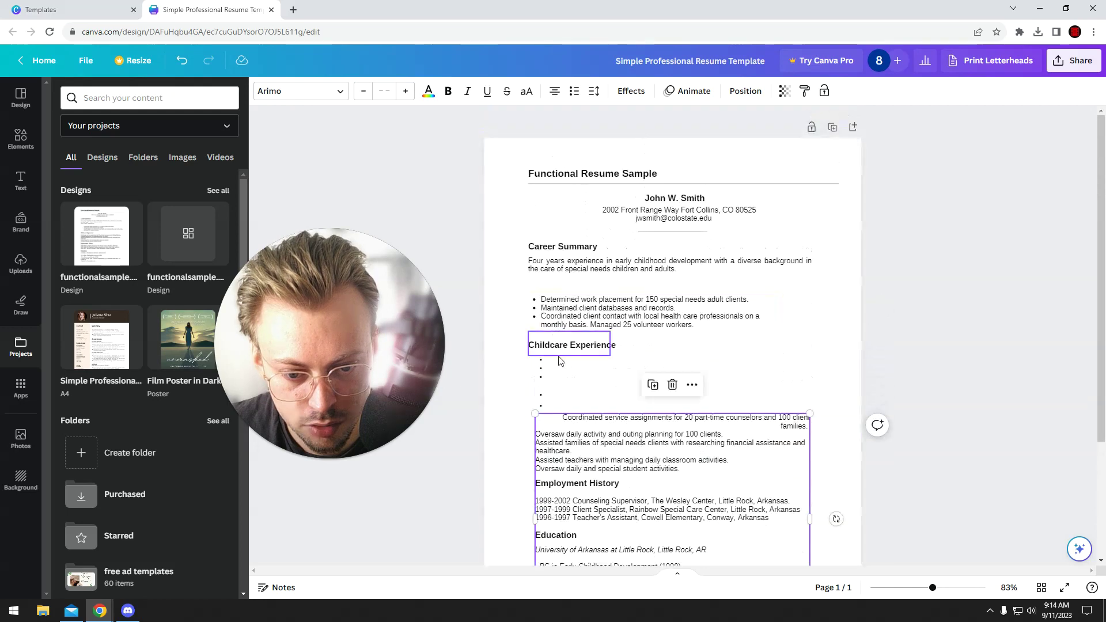
{"action": "left_click", "coordinate": [536, 368]}
{"action": "left_click", "coordinate": [537, 363]}
{"action": "key", "text": "Delete"}
{"action": "left_click_drag", "start_coordinate": [592, 434], "coordinate": [590, 390]}
{"action": "scroll", "coordinate": [564, 362], "scroll_direction": "down", "scroll_amount": 2}
{"action": "left_click", "coordinate": [510, 359]}
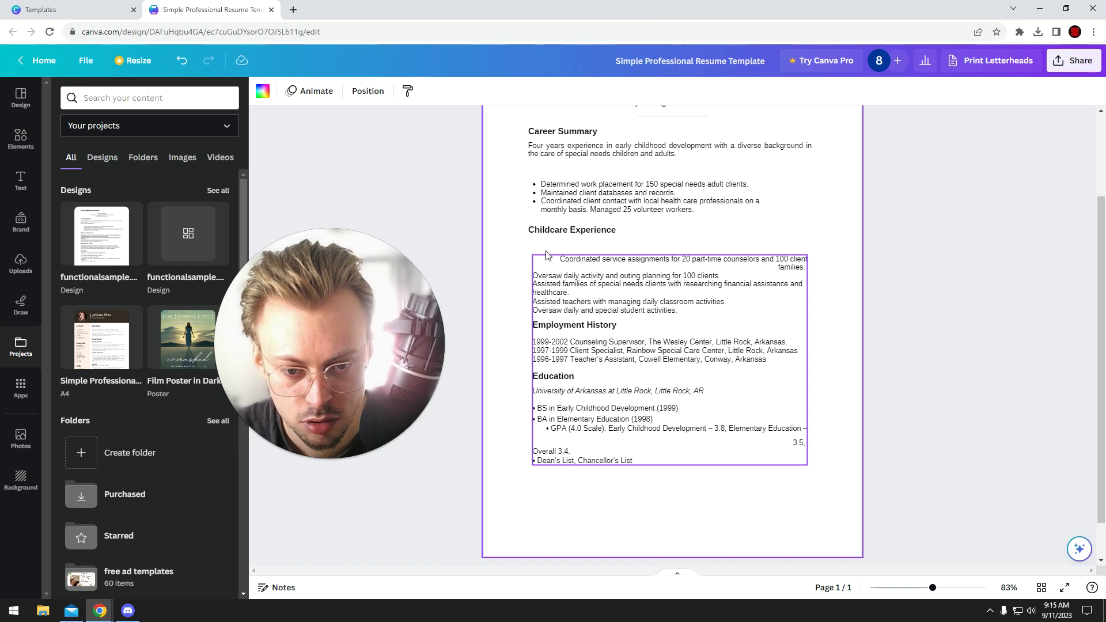
{"action": "left_click", "coordinate": [584, 209]}
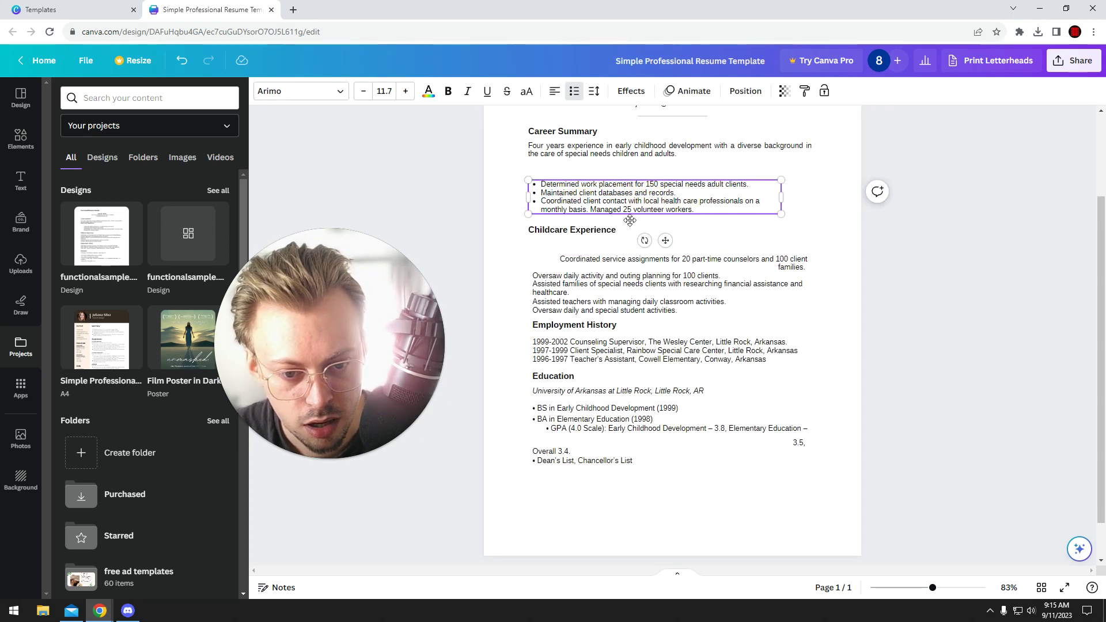
{"action": "scroll", "coordinate": [920, 246], "scroll_direction": "up", "scroll_amount": 2}
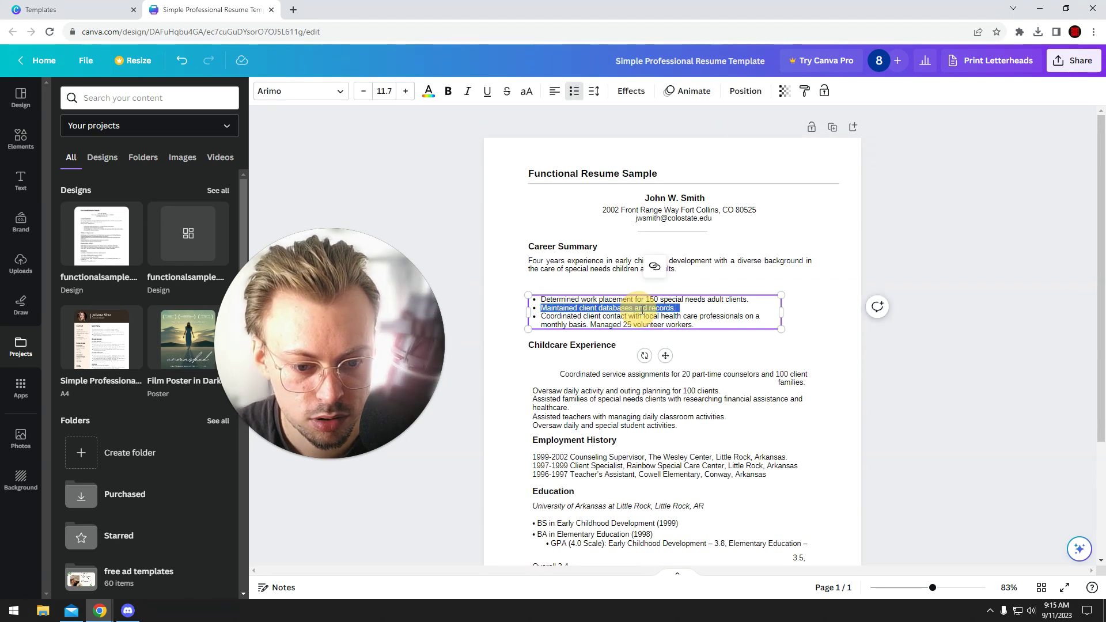
{"action": "left_click", "coordinate": [968, 340]}
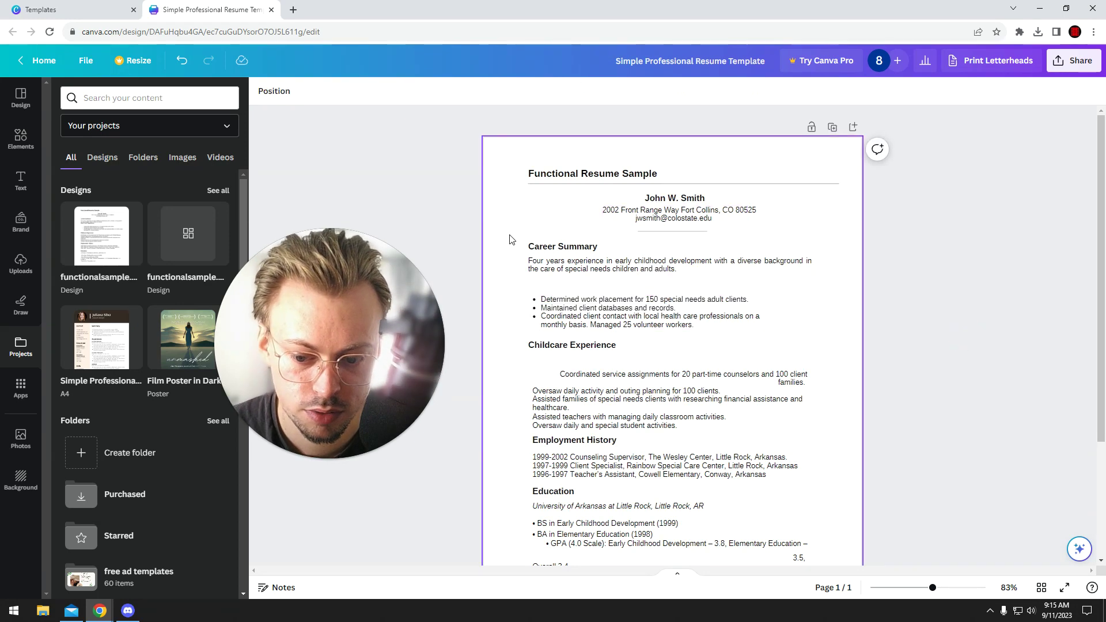
{"action": "scroll", "coordinate": [510, 252], "scroll_direction": "down", "scroll_amount": 1}
{"action": "scroll", "coordinate": [510, 252], "scroll_direction": "down", "scroll_amount": 2}
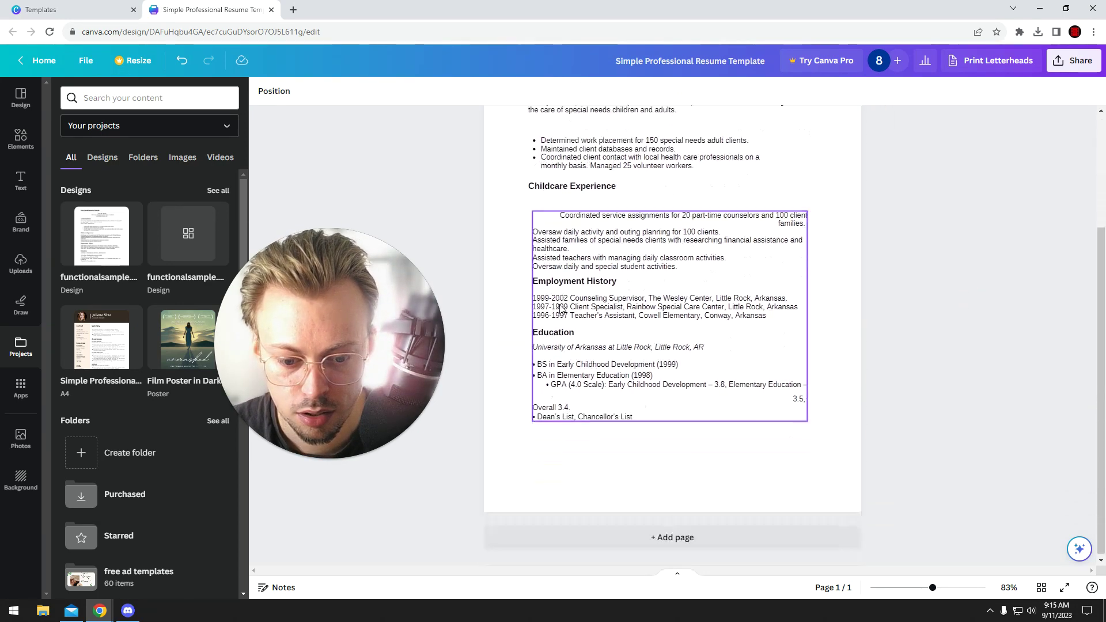
Step: Open the design's download settings to examine the file type and PDF options, then close them
{"action": "left_click", "coordinate": [1068, 63]}
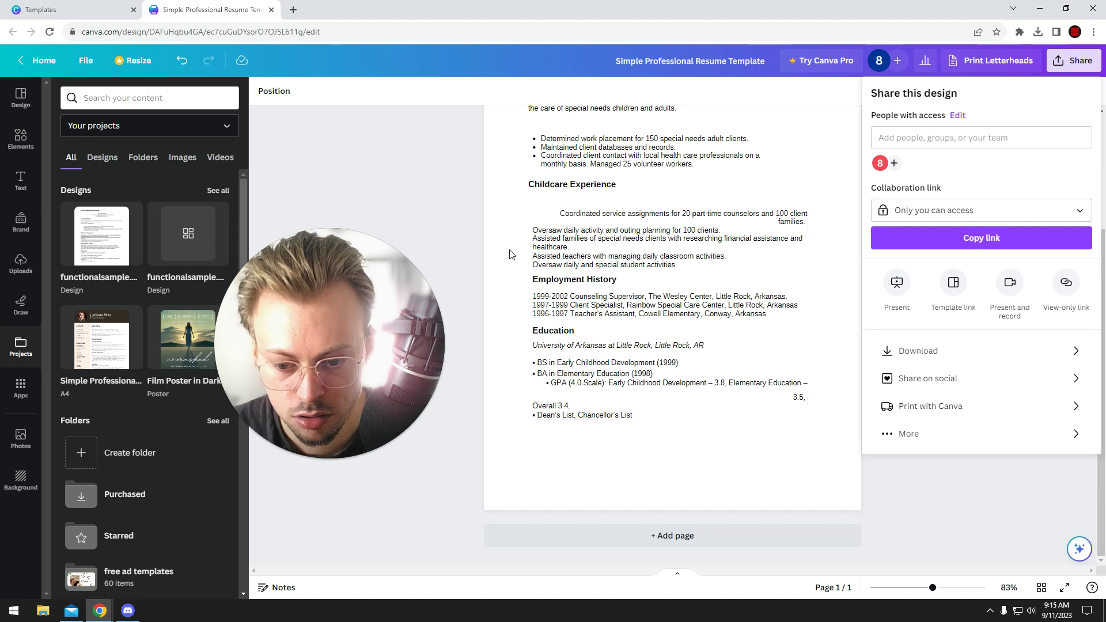
{"action": "left_click", "coordinate": [958, 349]}
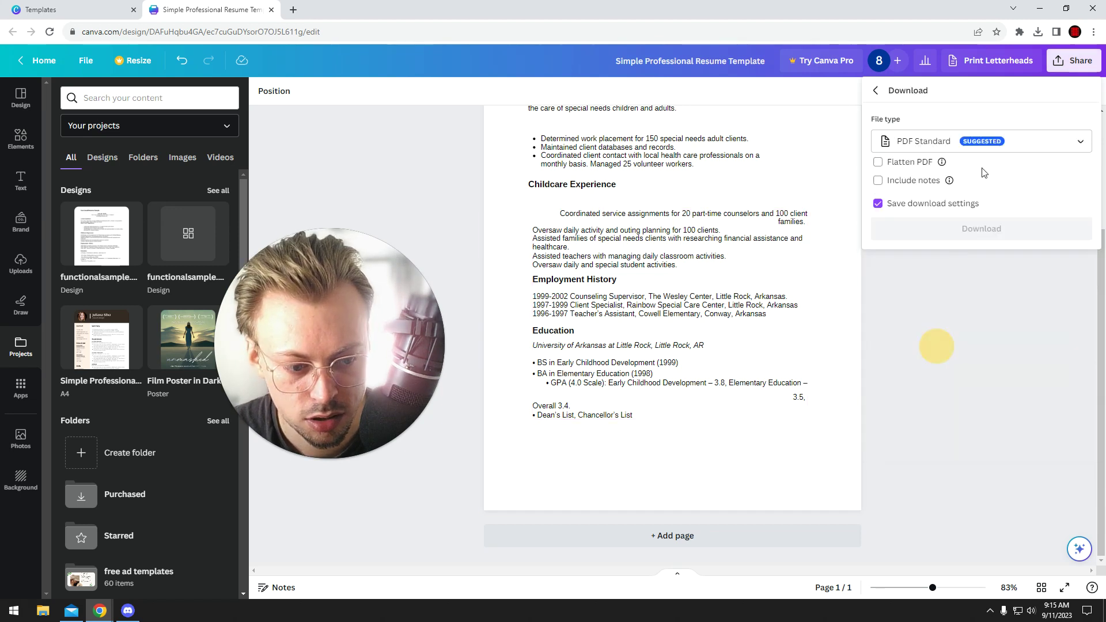
{"action": "left_click", "coordinate": [399, 185]}
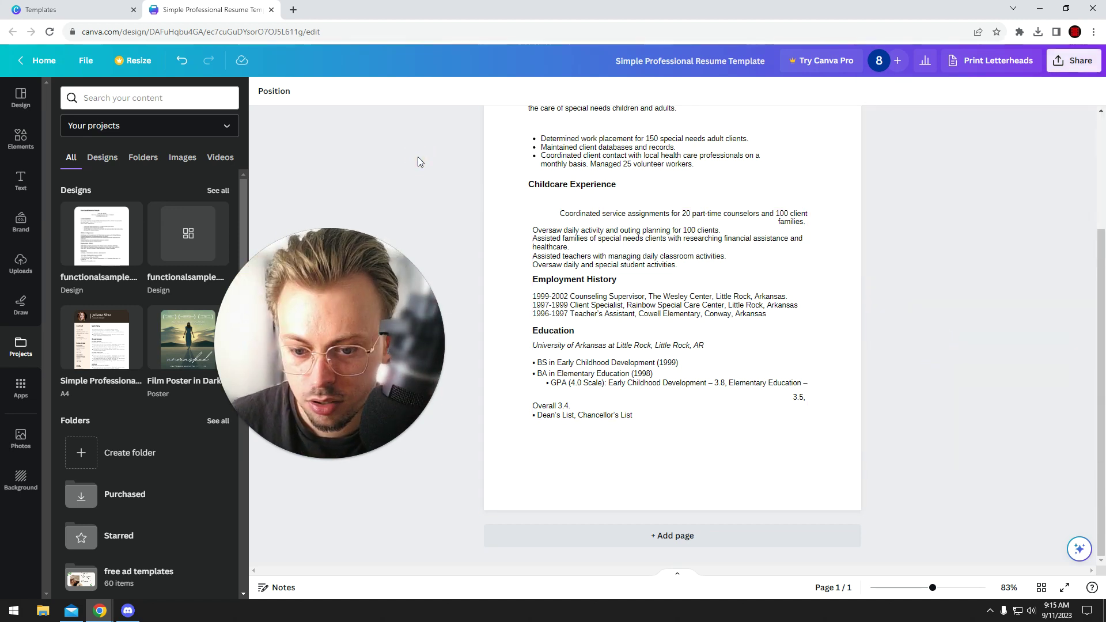
Step: Review the resume layout from the header down to Education and look at the design's sharing options
{"action": "scroll", "coordinate": [593, 319], "scroll_direction": "up", "scroll_amount": 2}
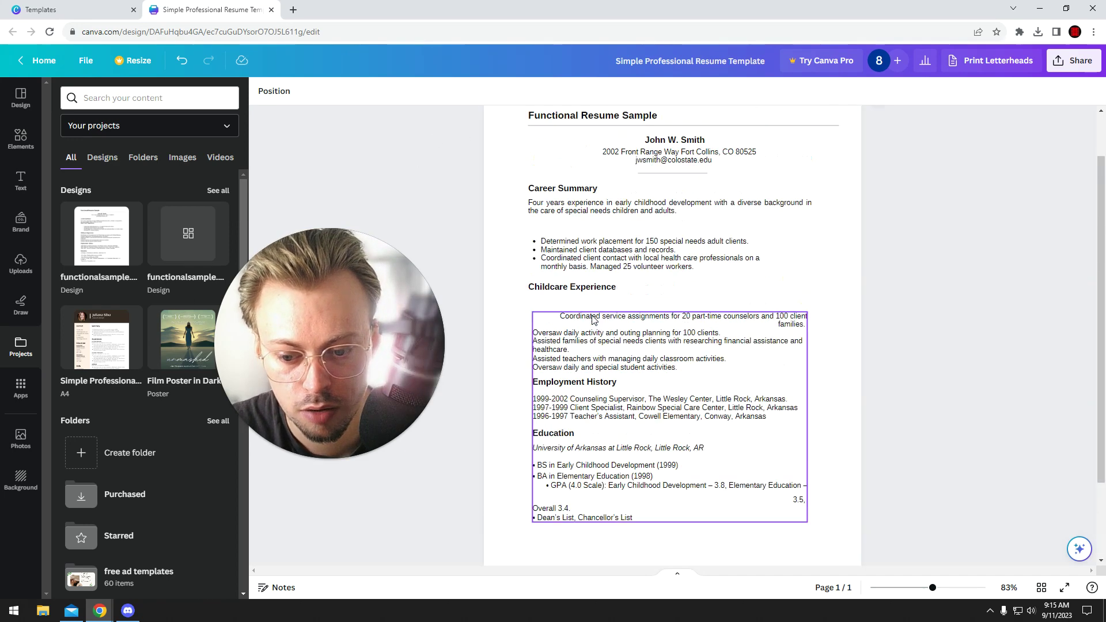
{"action": "scroll", "coordinate": [593, 319], "scroll_direction": "up", "scroll_amount": 1}
{"action": "scroll", "coordinate": [566, 293], "scroll_direction": "down", "scroll_amount": 2}
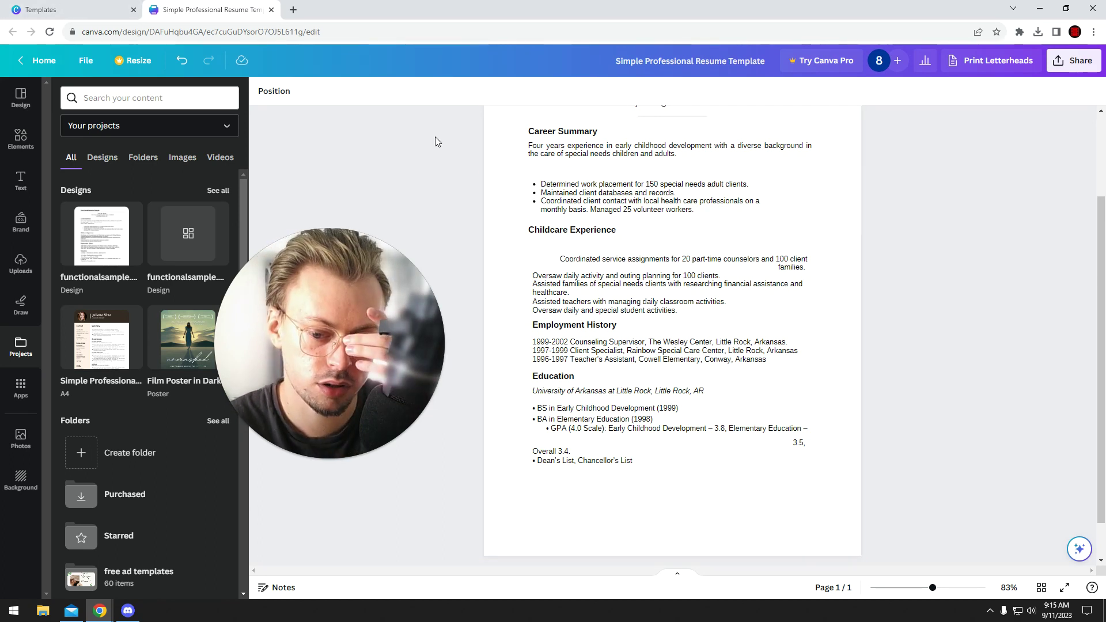
{"action": "left_click", "coordinate": [427, 181]}
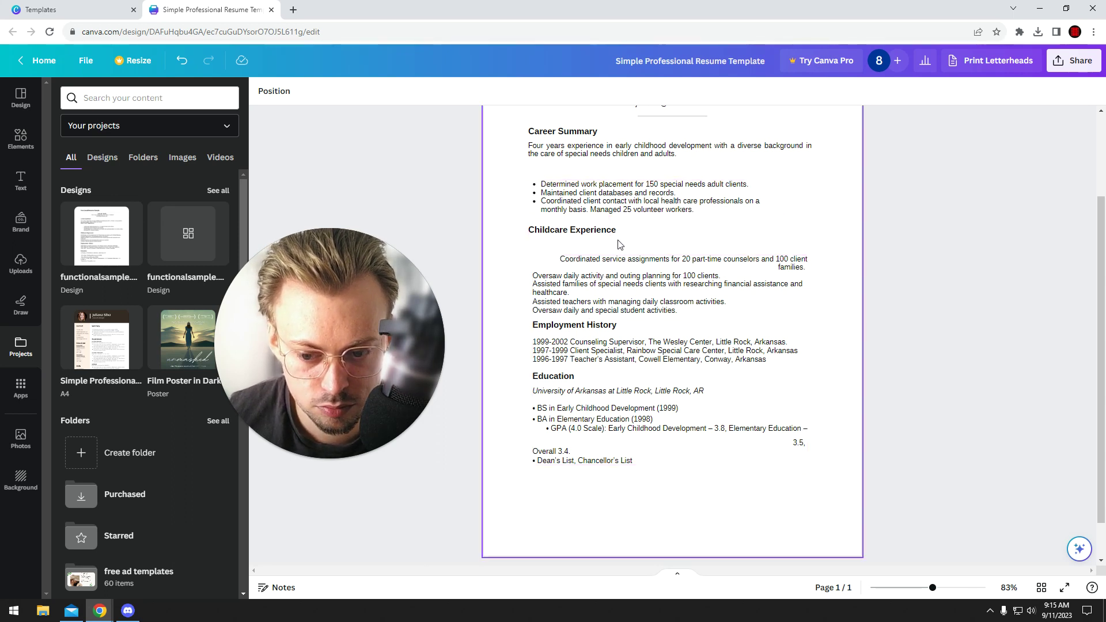
{"action": "left_click", "coordinate": [1072, 61]}
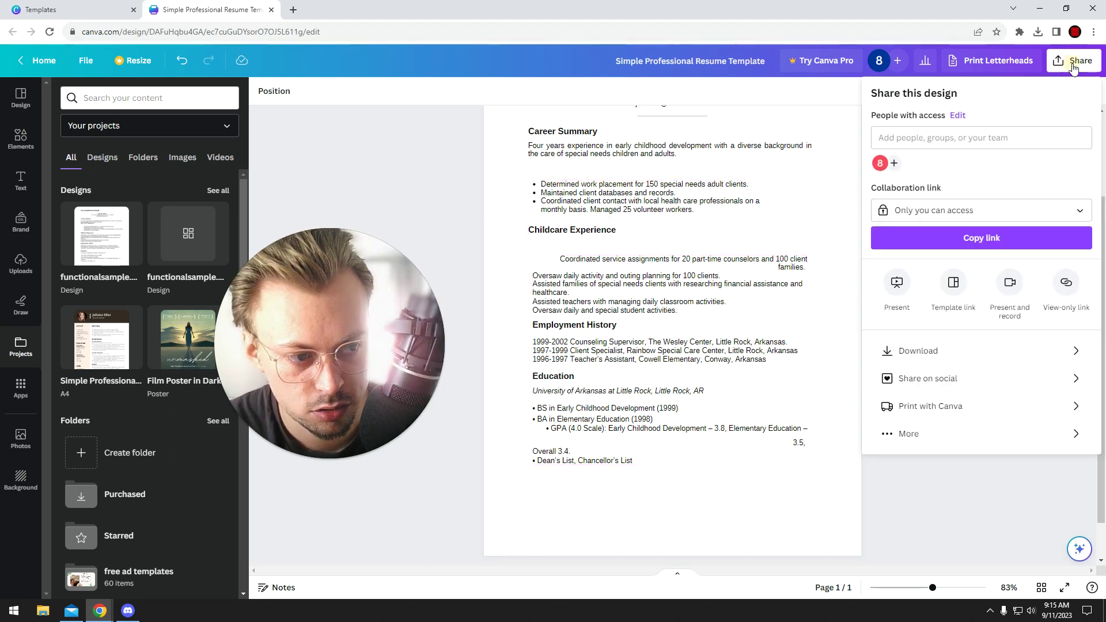
{"action": "left_click", "coordinate": [969, 507]}
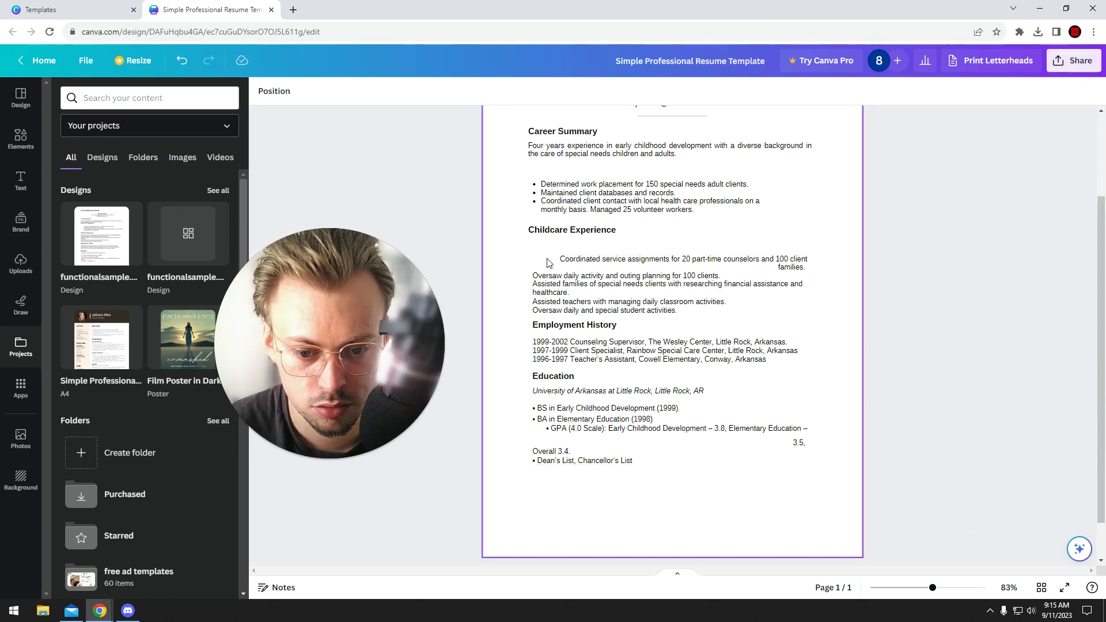
{"action": "scroll", "coordinate": [646, 379], "scroll_direction": "up", "scroll_amount": 2}
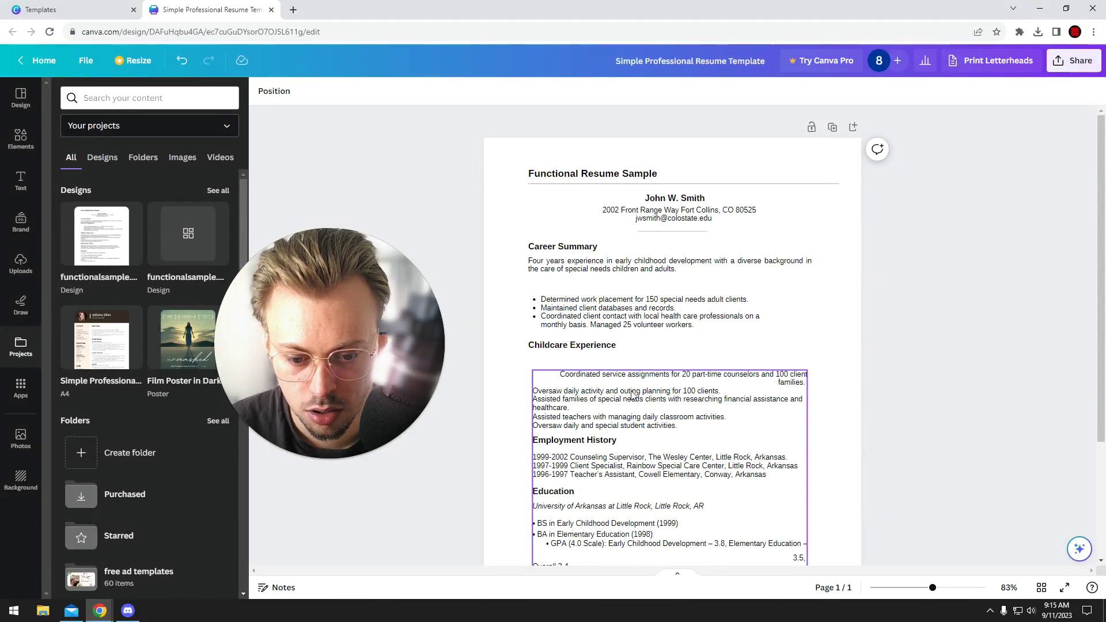
{"action": "scroll", "coordinate": [632, 395], "scroll_direction": "down", "scroll_amount": 2}
{"action": "scroll", "coordinate": [651, 291], "scroll_direction": "up", "scroll_amount": 2}
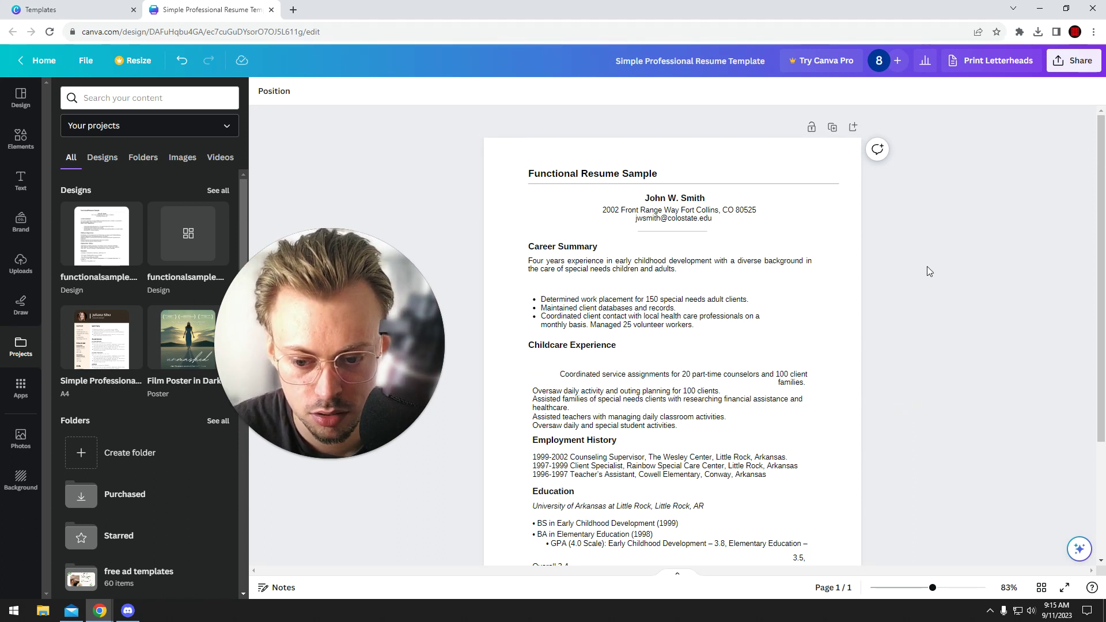
Step: Move all sections from Career Summary downward slightly lower to add space below the contact details
{"action": "left_click_drag", "start_coordinate": [959, 247], "coordinate": [578, 416]}
{"action": "left_click", "coordinate": [962, 280]}
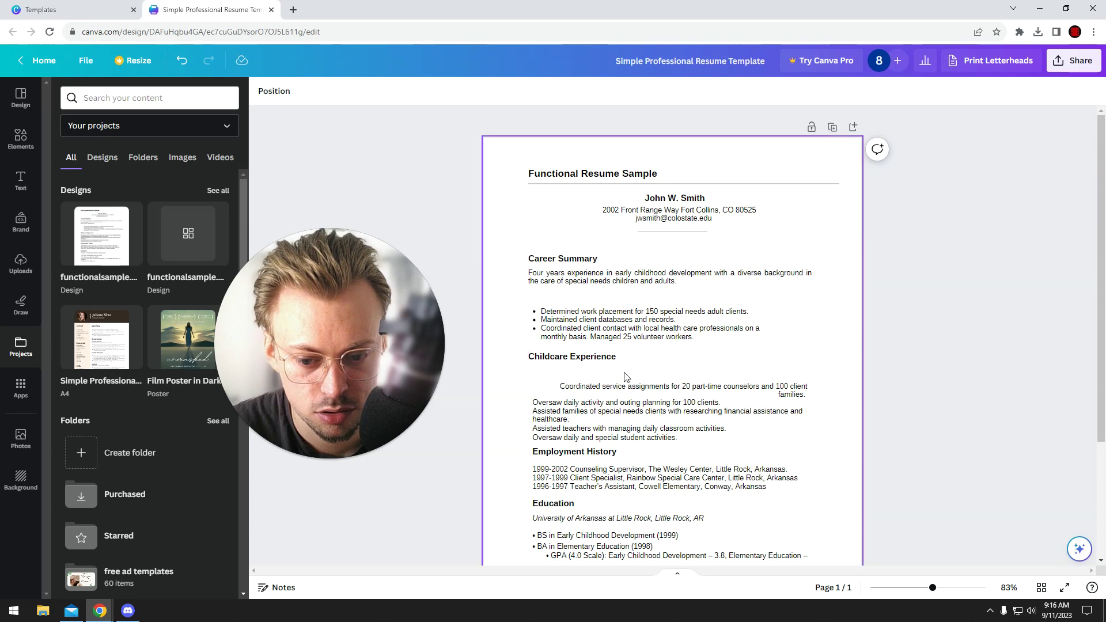
{"action": "left_click", "coordinate": [439, 375]}
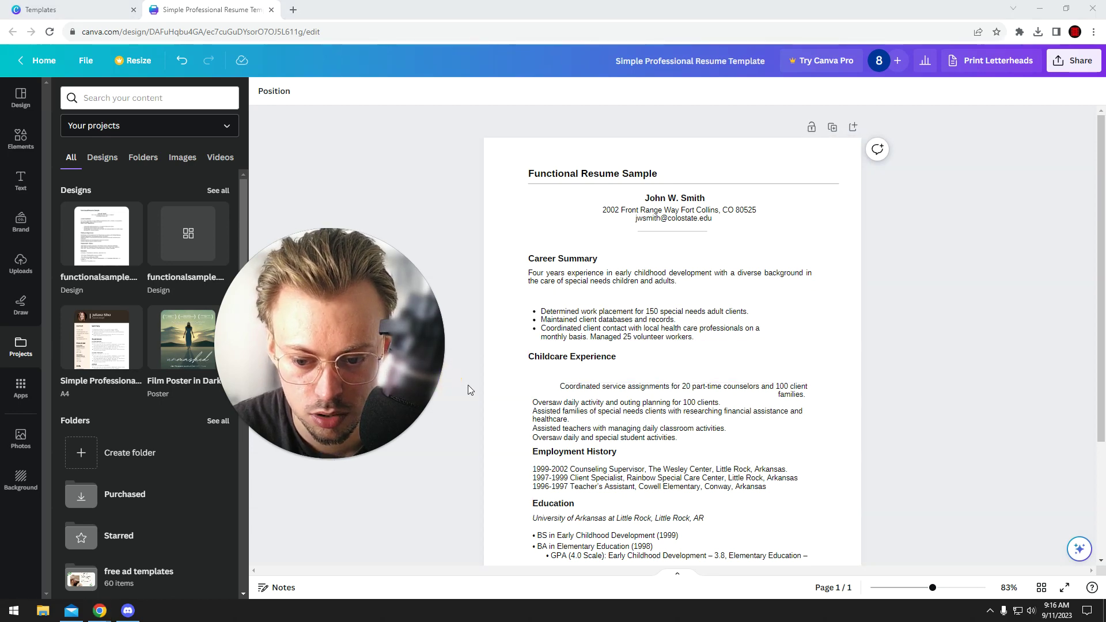
Step: Right-align the text block with the childcare details, employment history and education
{"action": "left_click", "coordinate": [566, 397]}
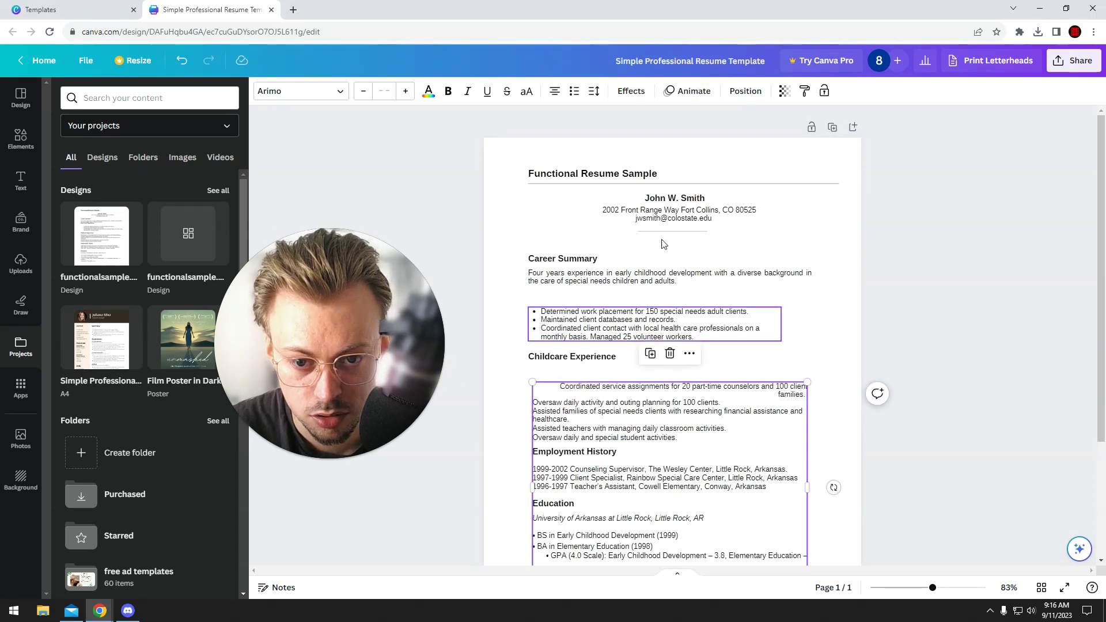
{"action": "left_click", "coordinate": [553, 91]}
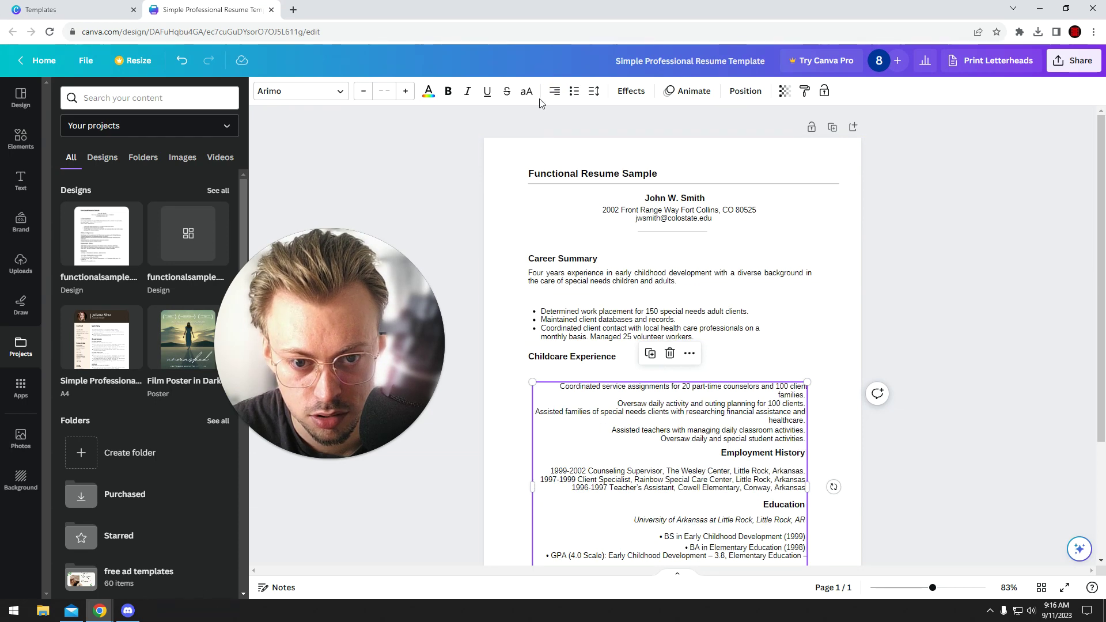
Step: Justify the text block containing the childcare details, employment history and education
{"action": "left_click", "coordinate": [556, 91]}
{"action": "left_click", "coordinate": [868, 385]}
{"action": "scroll", "coordinate": [703, 373], "scroll_direction": "down", "scroll_amount": 3}
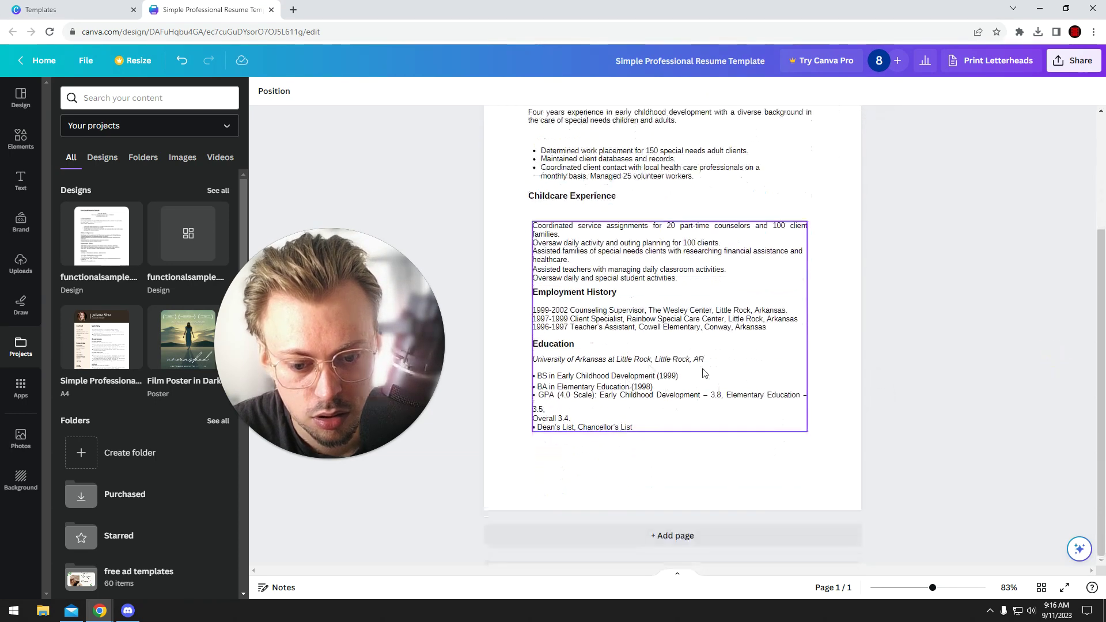
Step: Duplicate the childcare, employment and education text block, and delete everything from Employment History down in the copy
{"action": "left_click", "coordinate": [600, 280]}
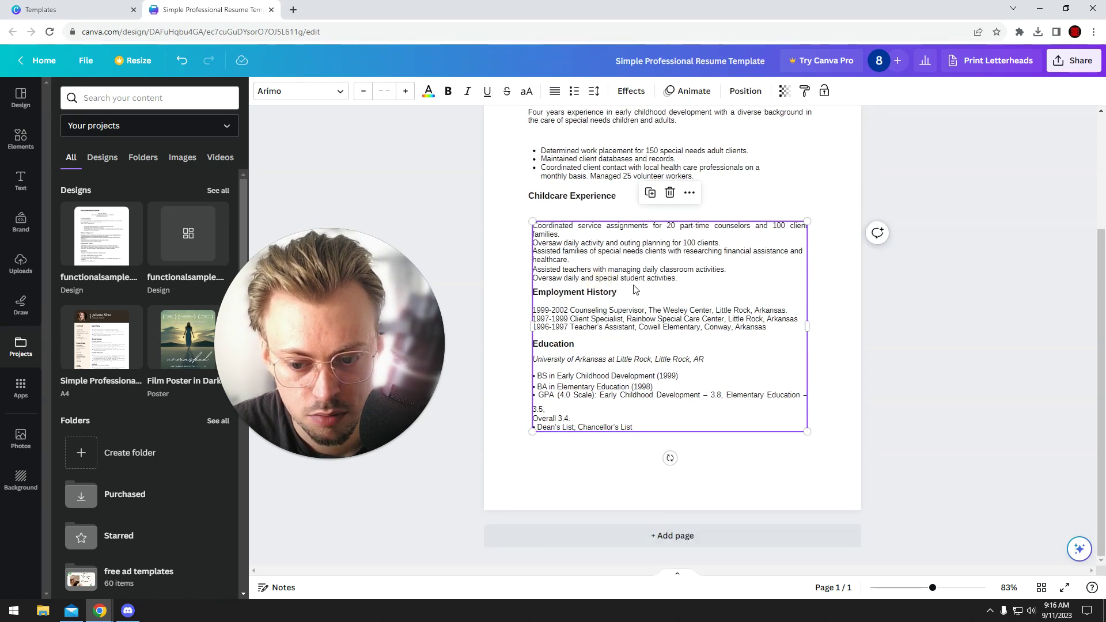
{"action": "left_click_drag", "start_coordinate": [569, 271], "coordinate": [975, 591]}
{"action": "left_click", "coordinate": [653, 410]}
{"action": "left_click", "coordinate": [634, 430]}
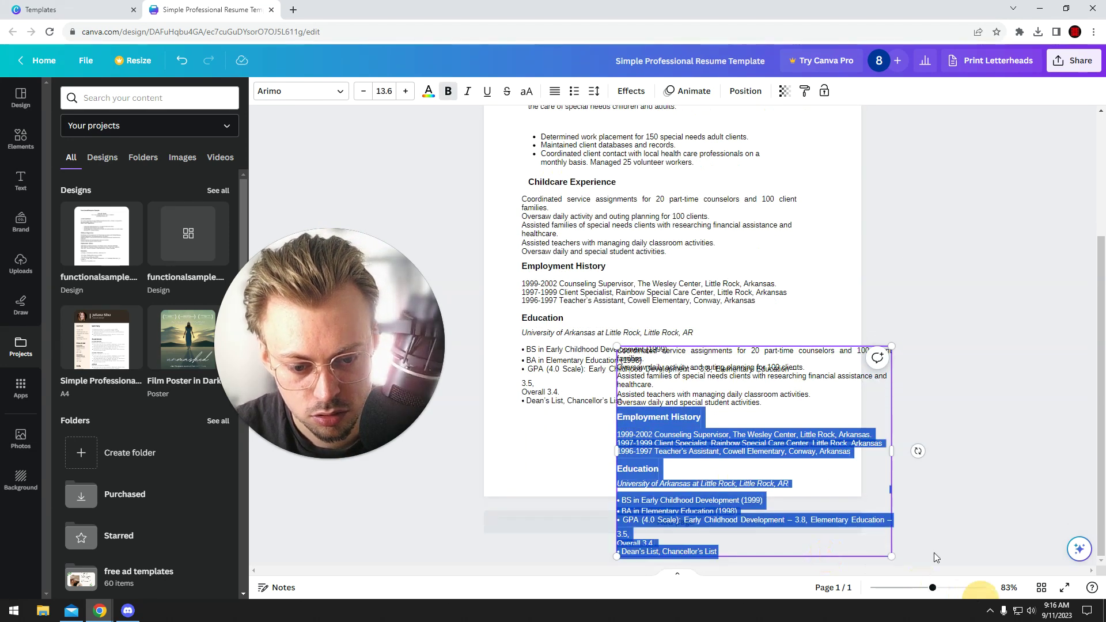
{"action": "key", "text": "BackSpace"}
{"action": "left_click_drag", "start_coordinate": [645, 418], "coordinate": [703, 482]}
{"action": "left_click", "coordinate": [636, 427]}
{"action": "key", "text": "BackSpace"}
{"action": "left_click", "coordinate": [665, 471]}
Step: Delete the childcare lines and the Education section from the original text block, keeping only Employment History
{"action": "double_click", "coordinate": [609, 371]}
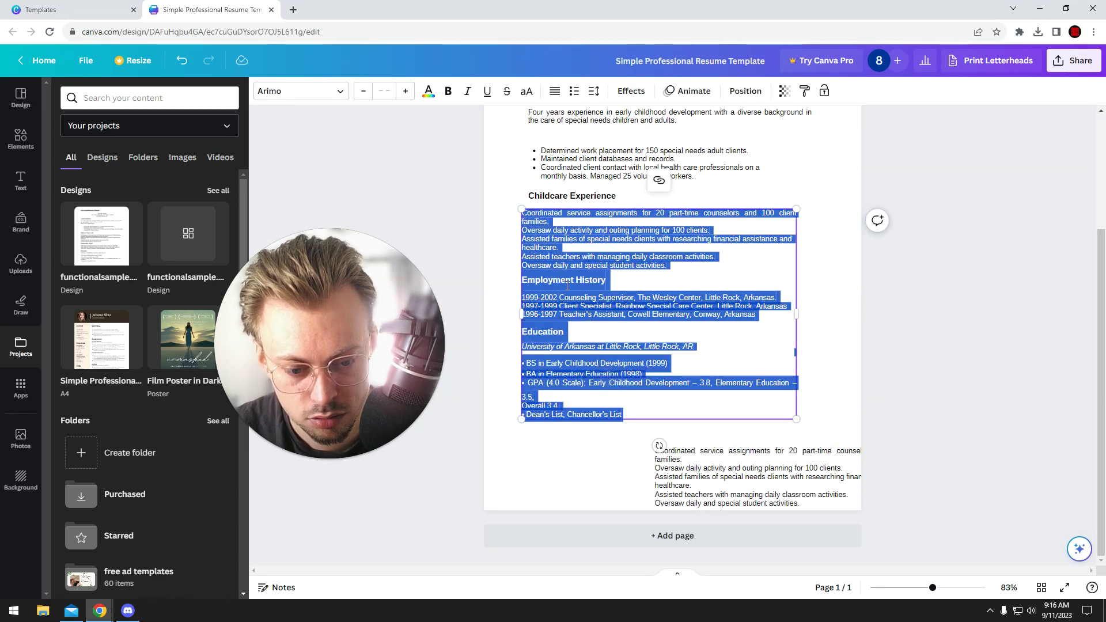
{"action": "left_click_drag", "start_coordinate": [525, 269], "coordinate": [525, 213]}
{"action": "key", "text": "BackSpace"}
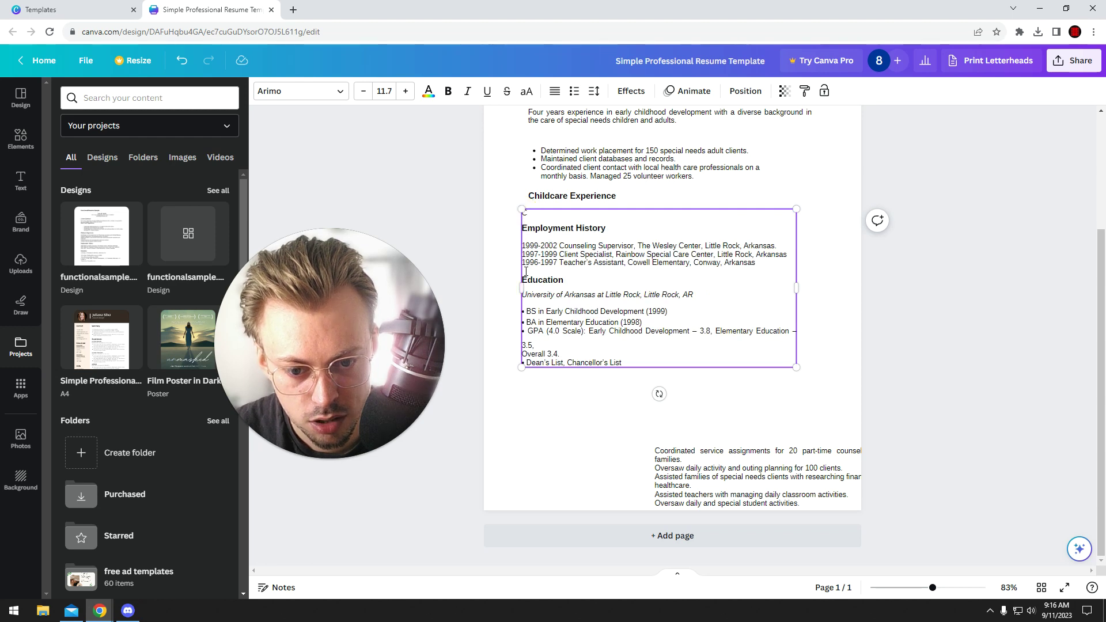
{"action": "left_click_drag", "start_coordinate": [547, 283], "coordinate": [729, 385]}
{"action": "key", "text": "BackSpace"}
{"action": "key", "text": "BackSpace"}
{"action": "left_click", "coordinate": [621, 388]}
Step: Move the separated childcare text below the Childcare Experience heading and place the Employment History block beneath it
{"action": "left_click_drag", "start_coordinate": [737, 455], "coordinate": [615, 319]}
{"action": "left_click_drag", "start_coordinate": [524, 229], "coordinate": [549, 432]}
Step: Remove the blank space above the Employment History heading inside its text block
{"action": "double_click", "coordinate": [549, 431]}
{"action": "left_click", "coordinate": [549, 431]}
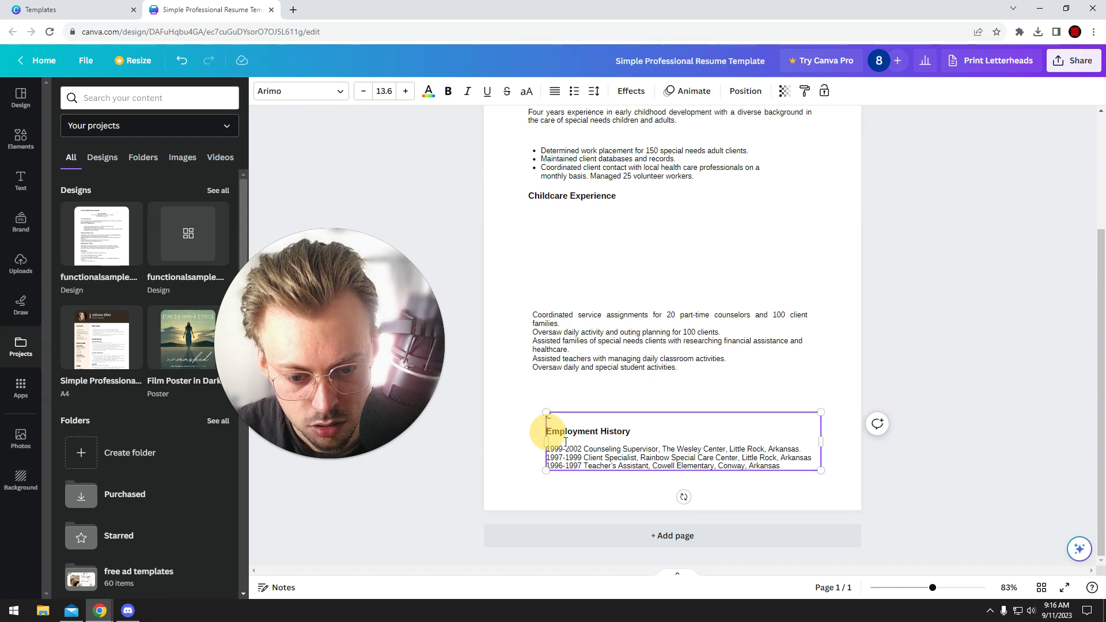
{"action": "key", "text": "BackSpace"}
{"action": "key", "text": "BackSpace"}
{"action": "left_click", "coordinate": [519, 378]}
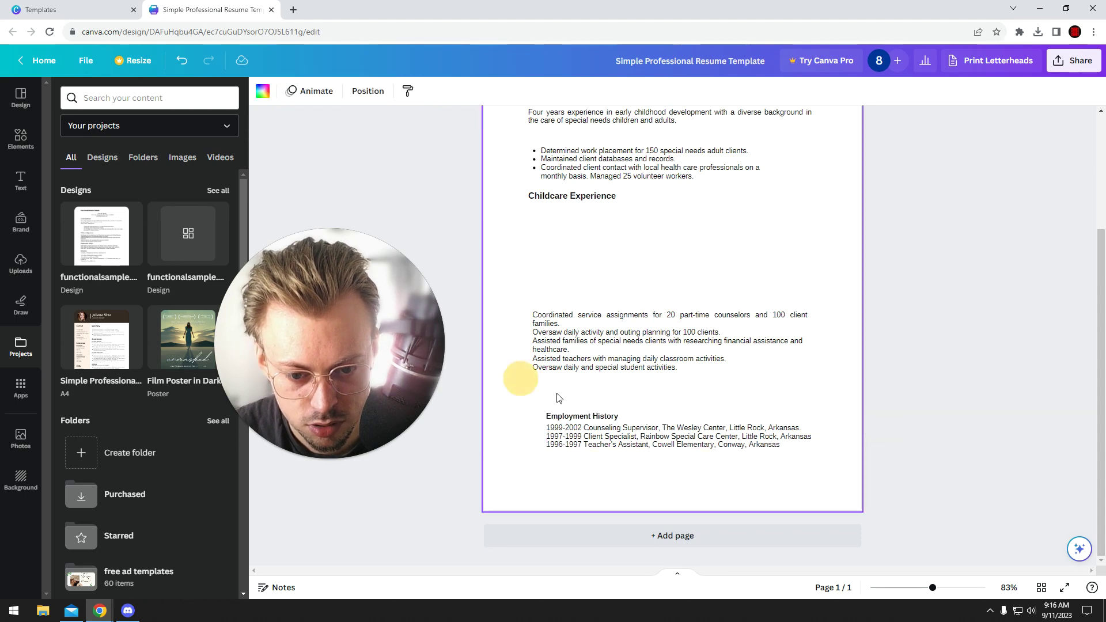
Step: Move the childcare and Employment History blocks up closer to Childcare Experience and line them up with its heading's left edge
{"action": "left_click_drag", "start_coordinate": [609, 426], "coordinate": [595, 395]}
{"action": "left_click_drag", "start_coordinate": [578, 461], "coordinate": [589, 263]}
{"action": "left_click", "coordinate": [630, 389]}
{"action": "scroll", "coordinate": [631, 389], "scroll_direction": "up", "scroll_amount": 3}
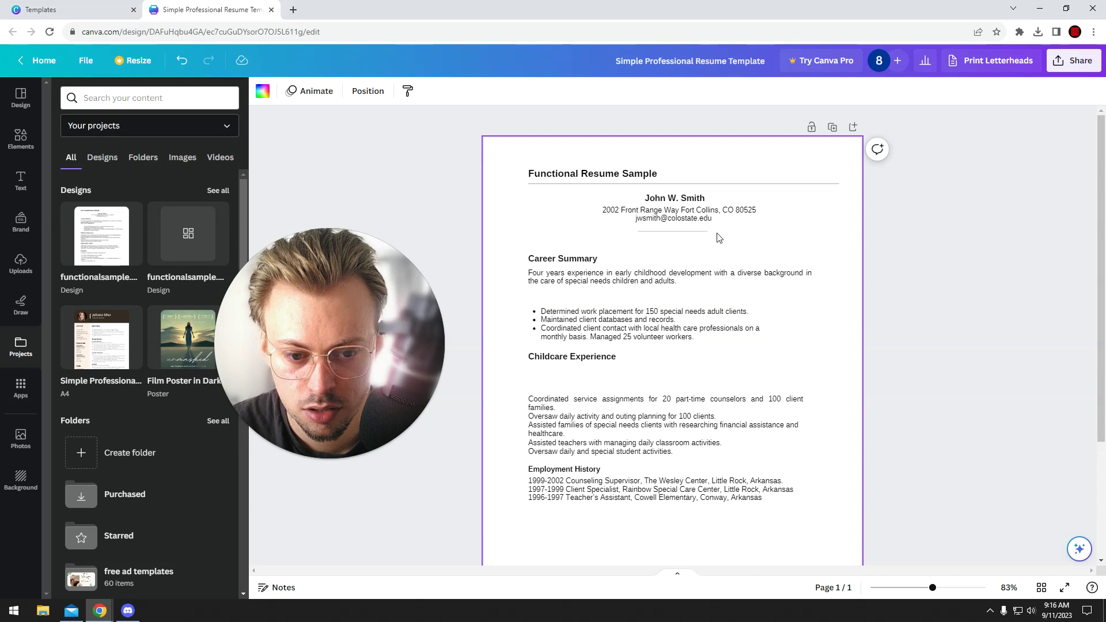
Step: Move the name, address and e-mail block slightly lower beneath the header line
{"action": "left_click_drag", "start_coordinate": [809, 197], "coordinate": [648, 235]}
{"action": "left_click", "coordinate": [812, 231]}
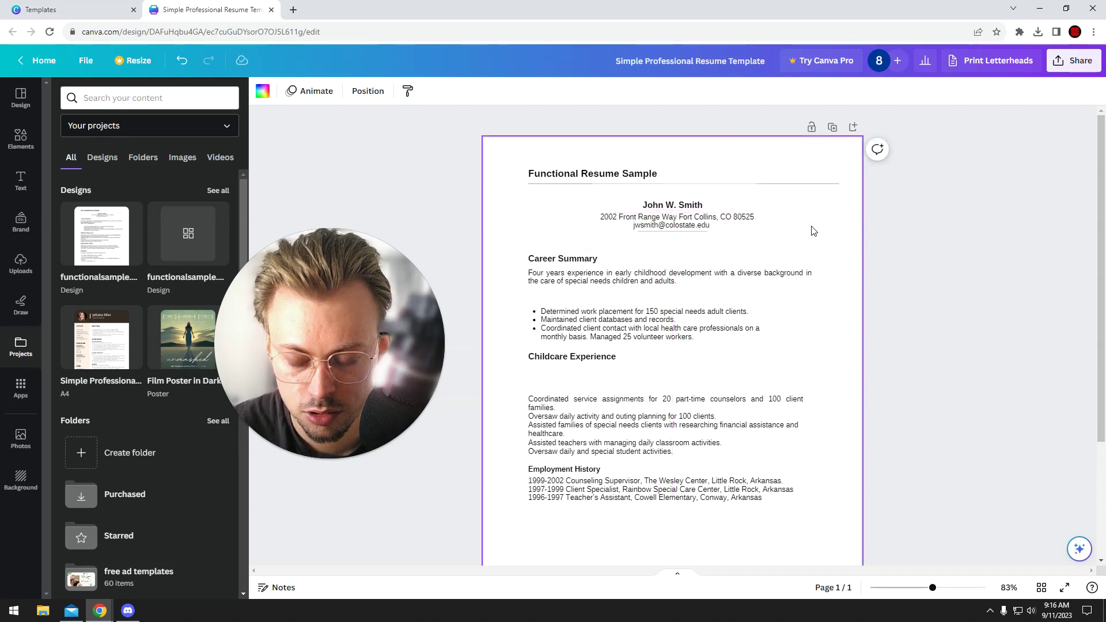